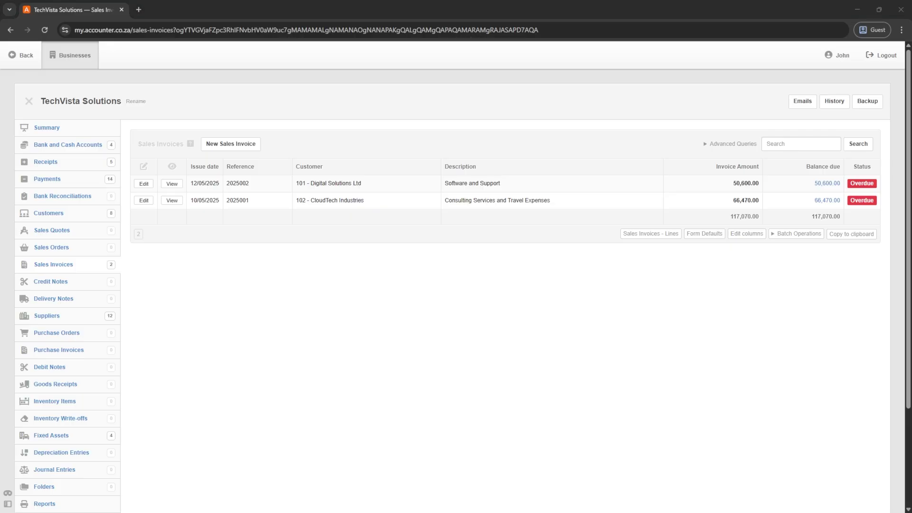
# - Start a batch update of both existing sales invoices and copy their data to the clipboard
pyautogui.hotkey('alt', 'Tab')
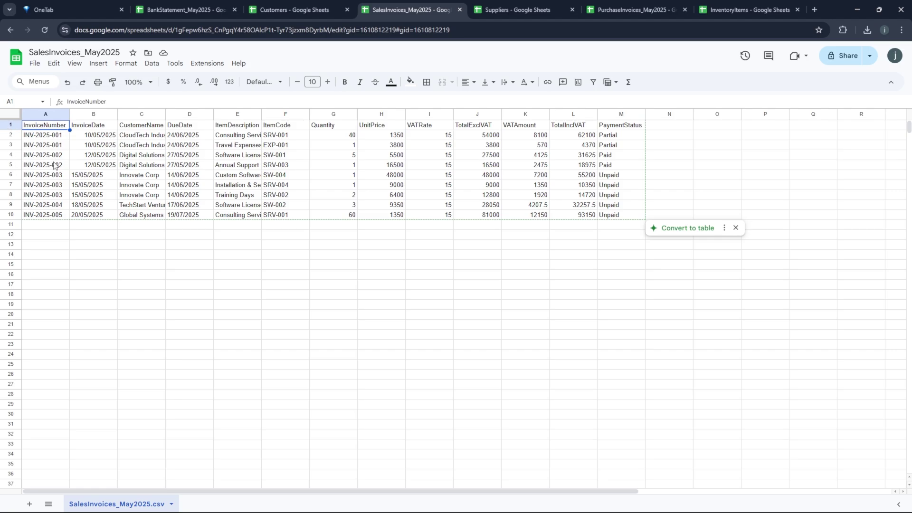
pyautogui.hotkey('alt', 'Tab')
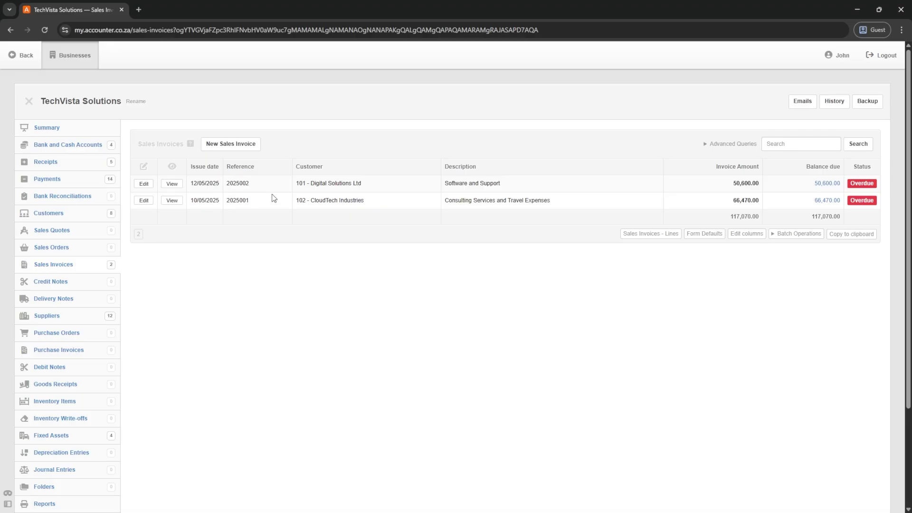
pyautogui.click(784, 236)
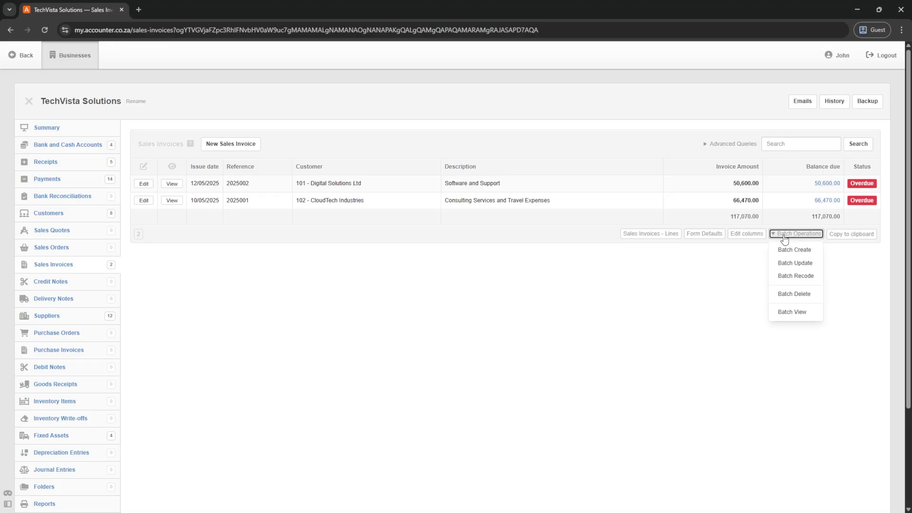
pyautogui.click(795, 263)
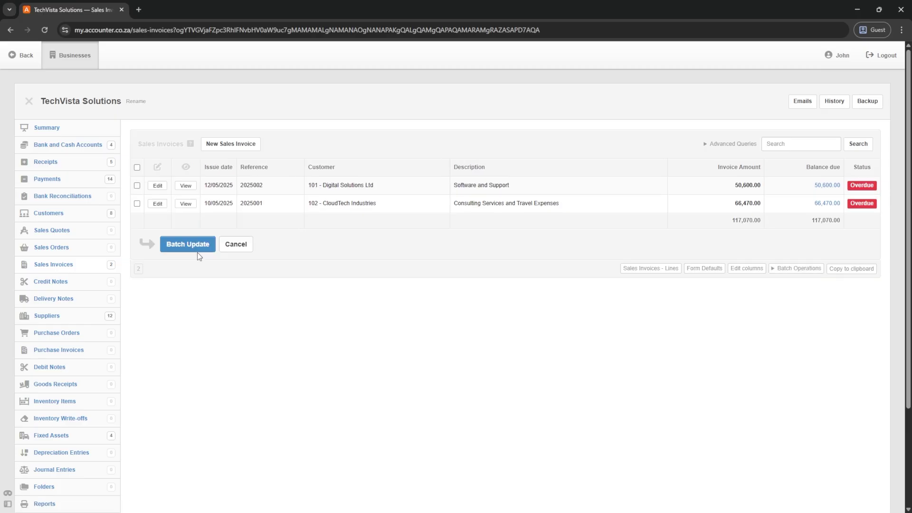
pyautogui.click(137, 168)
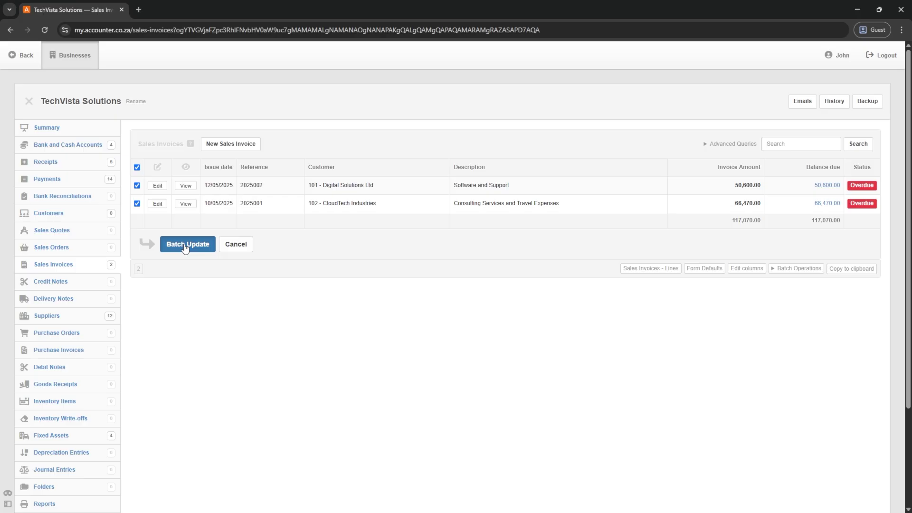
pyautogui.click(186, 244)
pyautogui.click(384, 173)
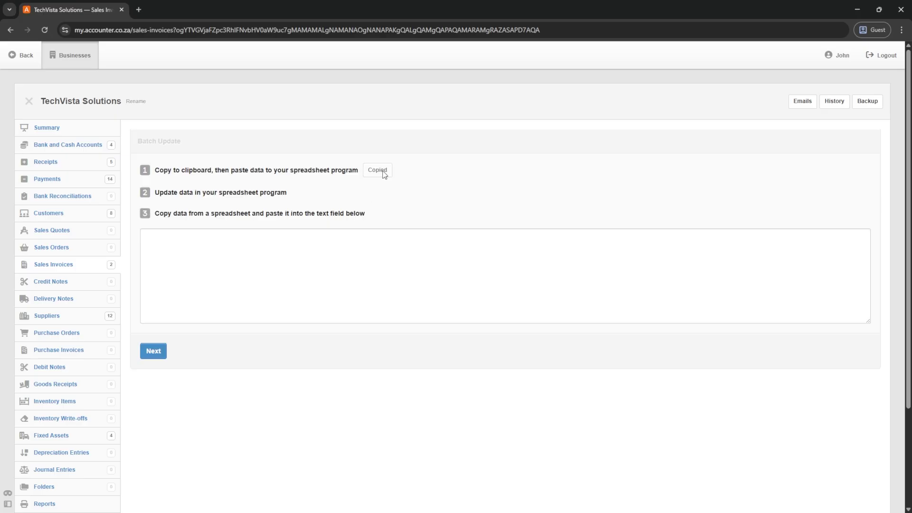
# - Switch to the SalesInvoices_May2025 sheet in Google Sheets and paste the copied invoice data starting at cell A14
pyautogui.hotkey('alt', 'Tab')
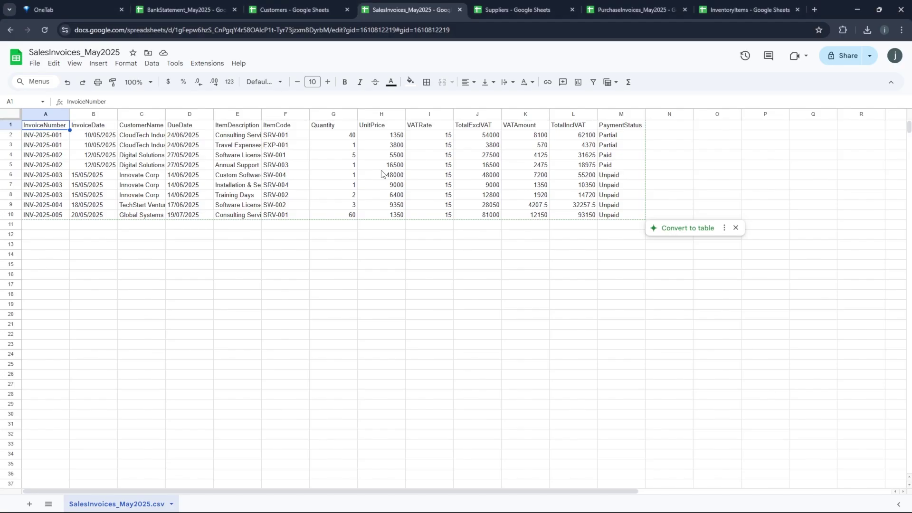
pyautogui.click(33, 258)
pyautogui.hotkey('ctrl', 'v')
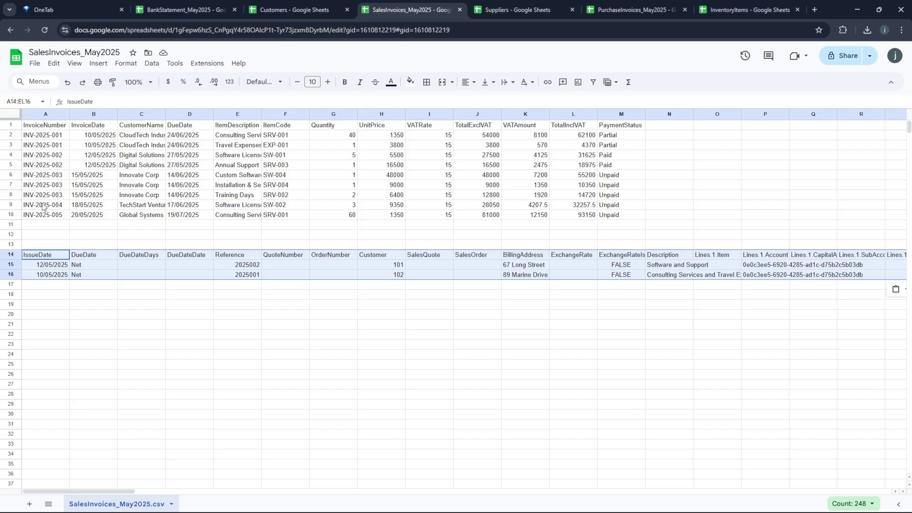
# - Examine how the invoice lines in rows 2 to 10 are grouped by invoice number
pyautogui.click(41, 137)
pyautogui.moveTo(41, 136); pyautogui.dragTo(137, 145)
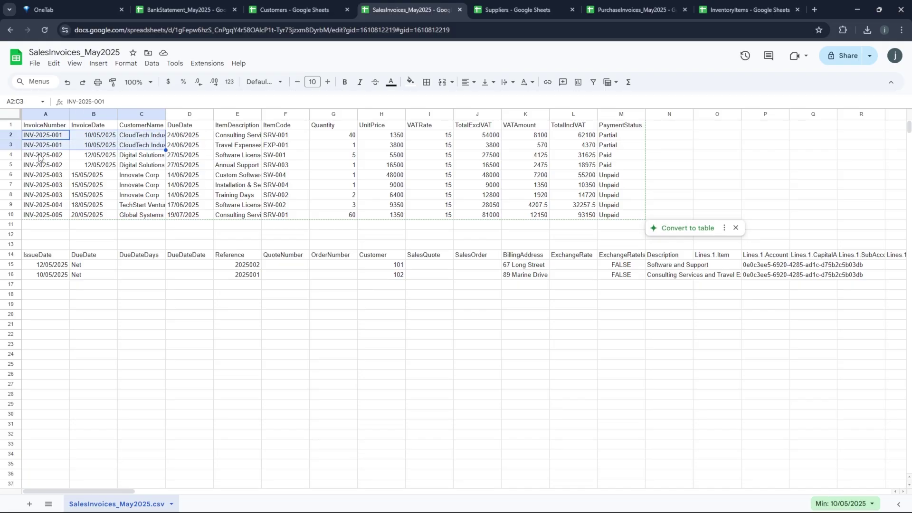
pyautogui.moveTo(39, 156); pyautogui.dragTo(49, 196)
pyautogui.click(42, 207)
pyautogui.click(47, 214)
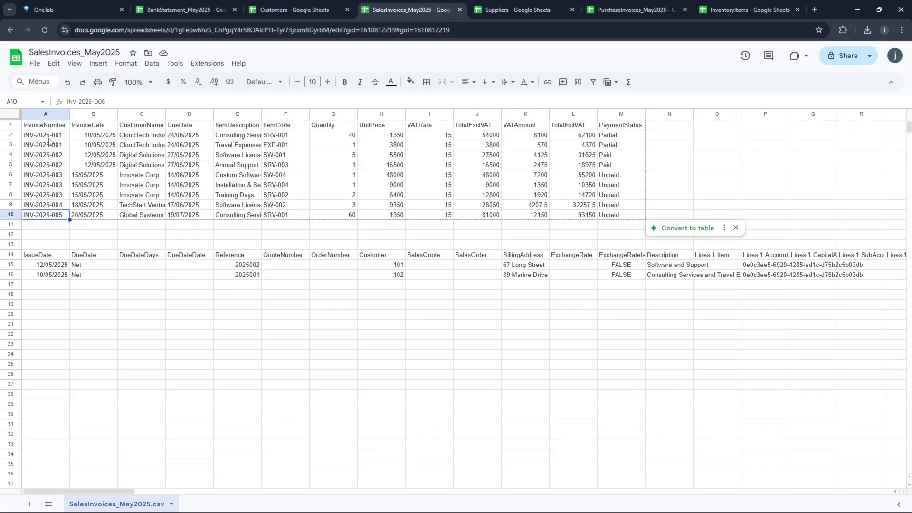
# - Delete rows 2 to 5, which hold the lines of the first two invoices
pyautogui.click(49, 137)
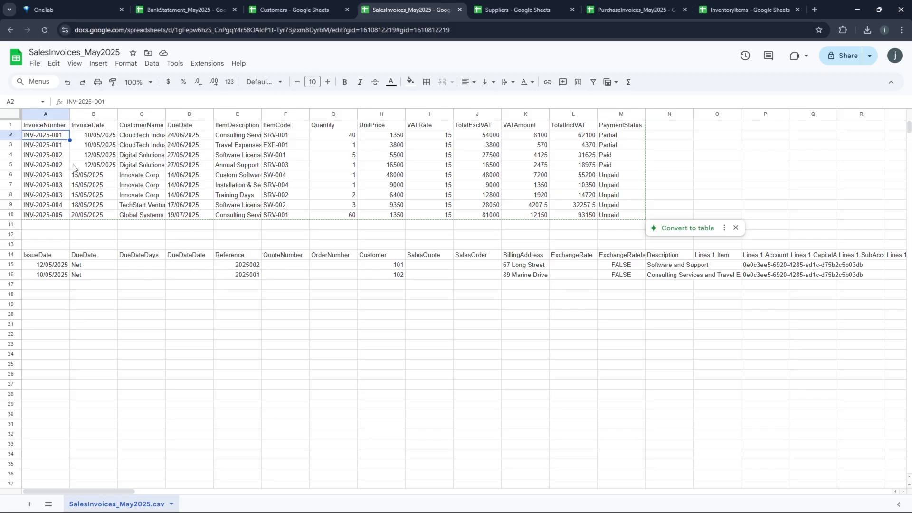
pyautogui.hotkey('ctrl', 'z')
pyautogui.moveTo(15, 135); pyautogui.dragTo(24, 165)
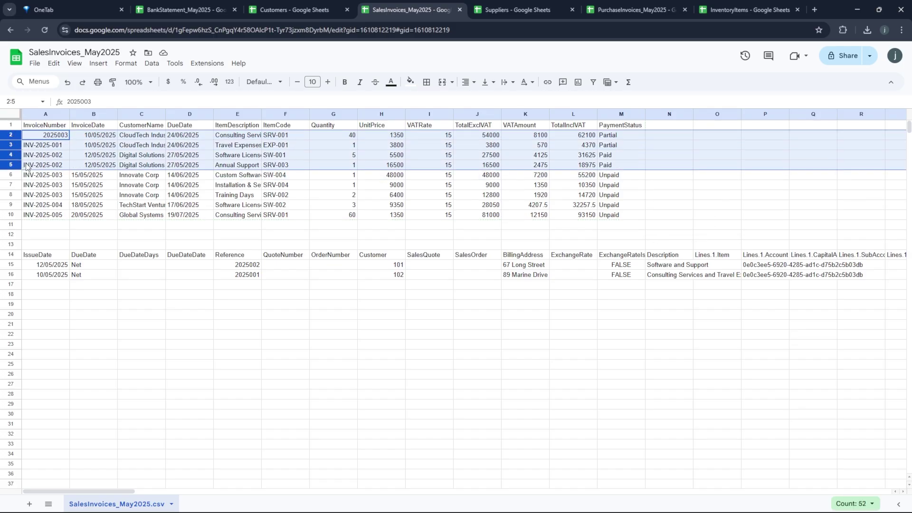
pyautogui.rightClick(26, 166)
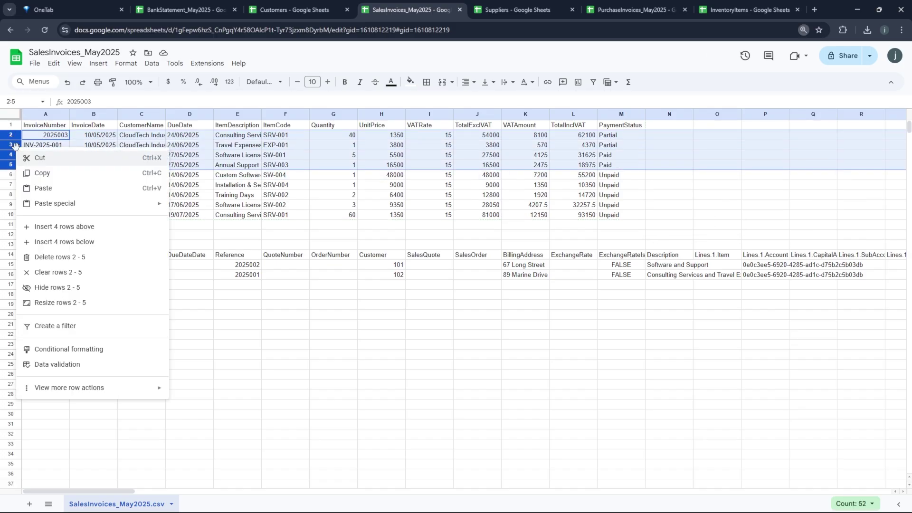
pyautogui.click(47, 257)
# - Renumber the invoices in A2:A6 as a series from 2025003 to 2025007
pyautogui.click(48, 135)
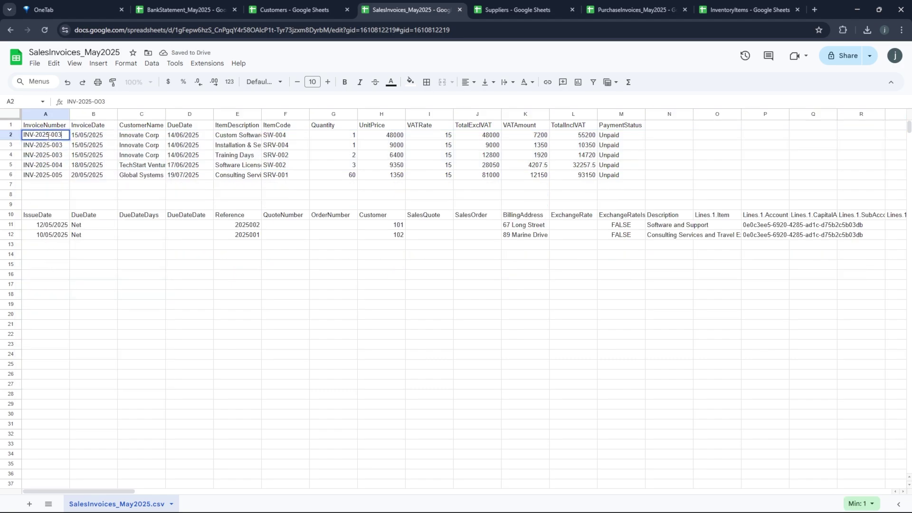
pyautogui.doubleClick(48, 136)
pyautogui.hotkey('ctrl', 'a')
pyautogui.write('2025')
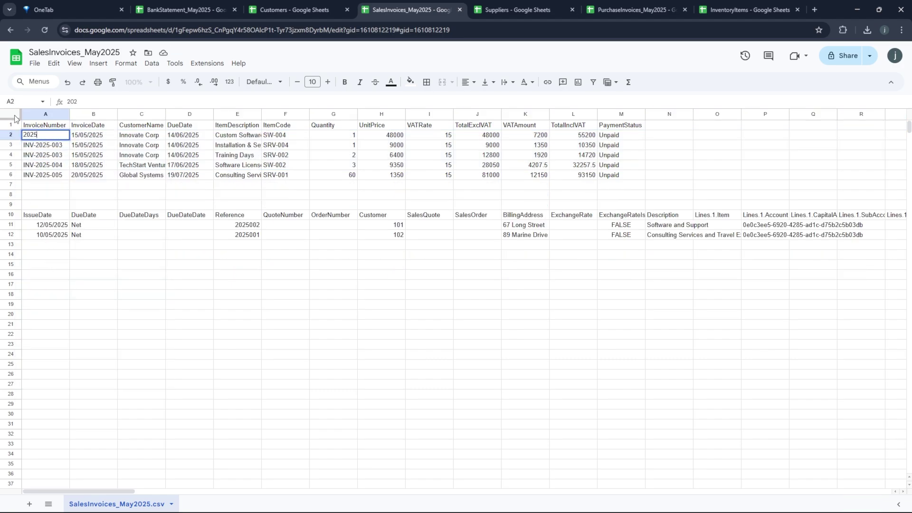
pyautogui.press('Return')
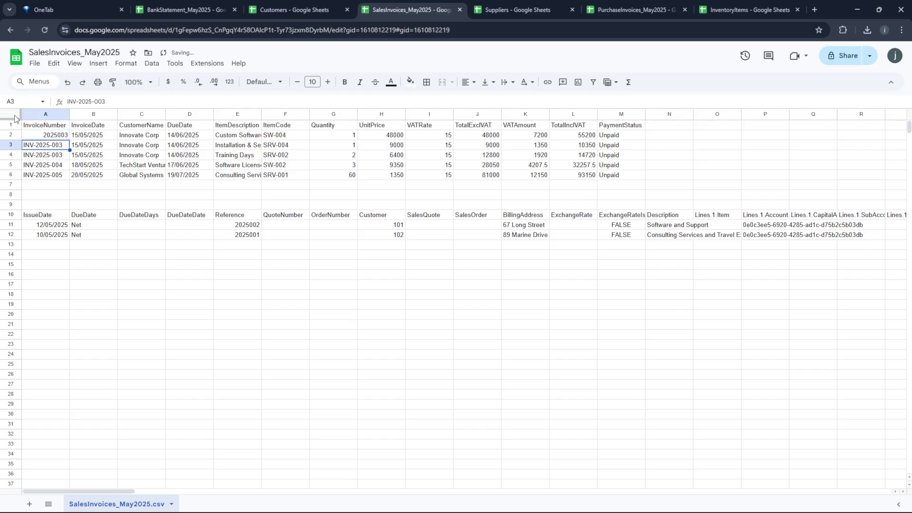
pyautogui.write('2025004')
pyautogui.press('Return')
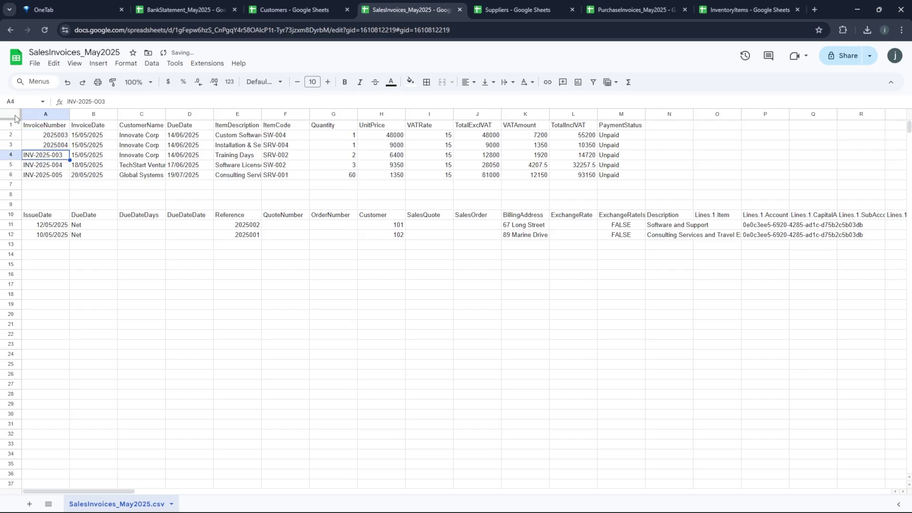
pyautogui.moveTo(60, 137); pyautogui.dragTo(64, 146)
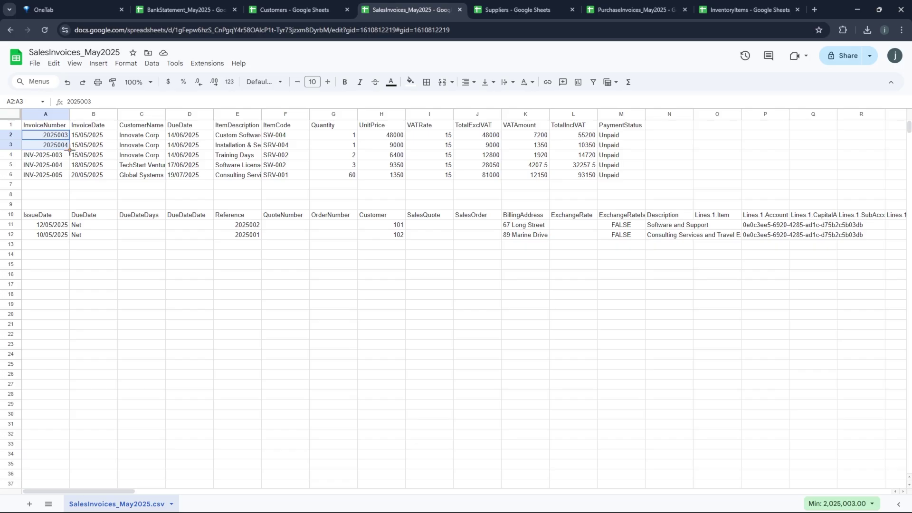
pyautogui.moveTo(70, 151); pyautogui.dragTo(69, 176)
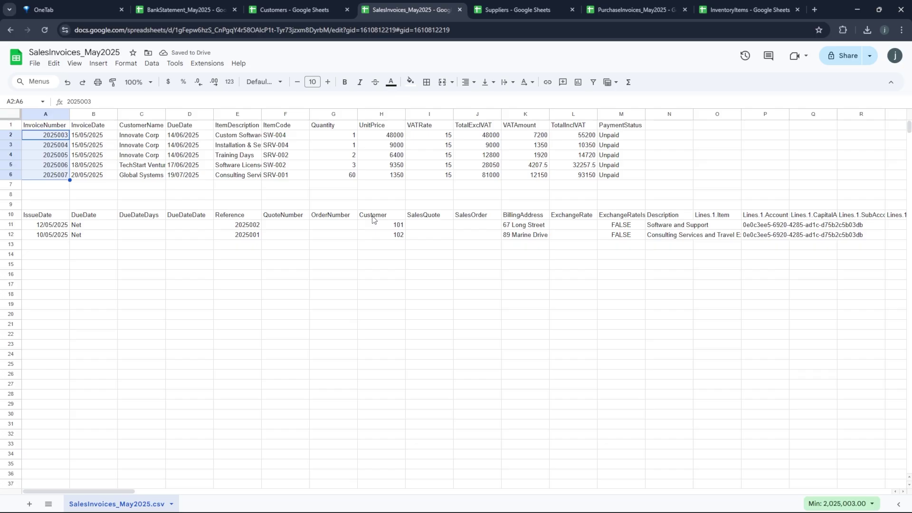
# - Replace the headers in A1 and B1 with Reference and IssueDate, copied from the pasted invoice headings
pyautogui.click(234, 217)
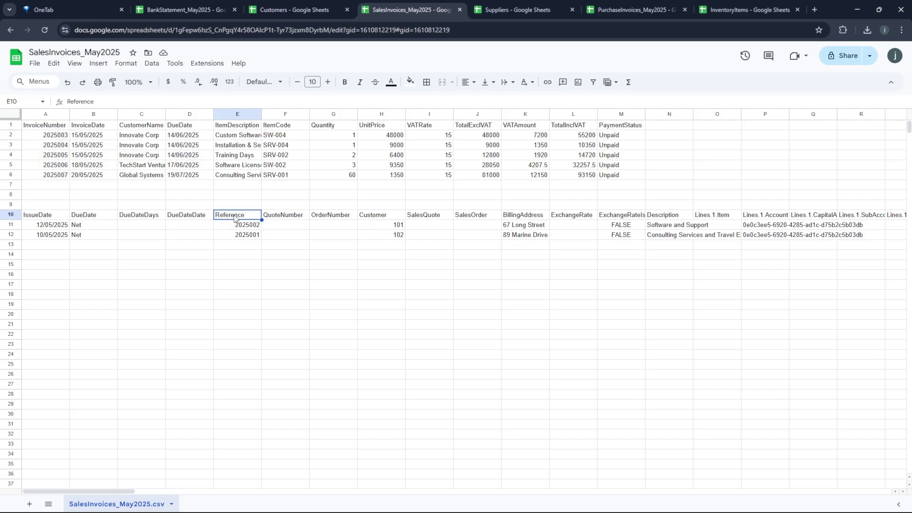
pyautogui.hotkey('ctrl', 'c')
pyautogui.click(43, 128)
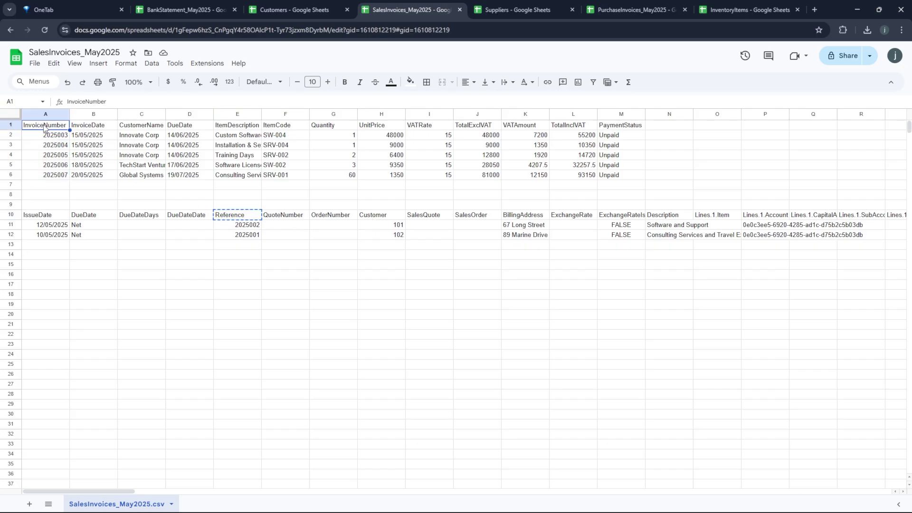
pyautogui.hotkey('ctrl', 'v')
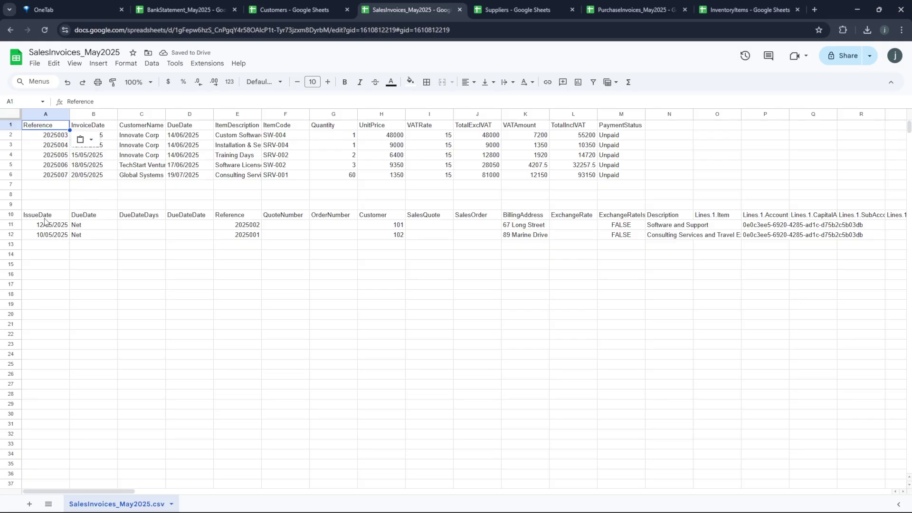
pyautogui.click(47, 217)
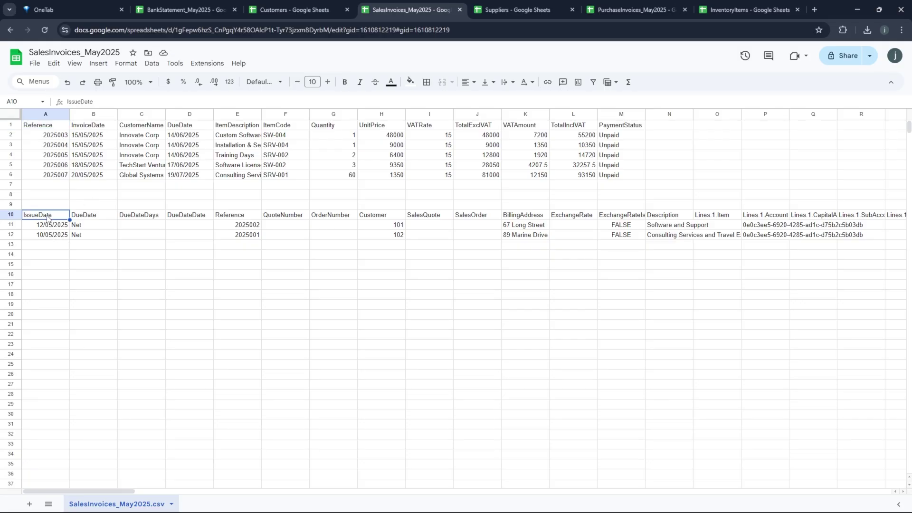
pyautogui.click(91, 127)
pyautogui.hotkey('ctrl', 'v')
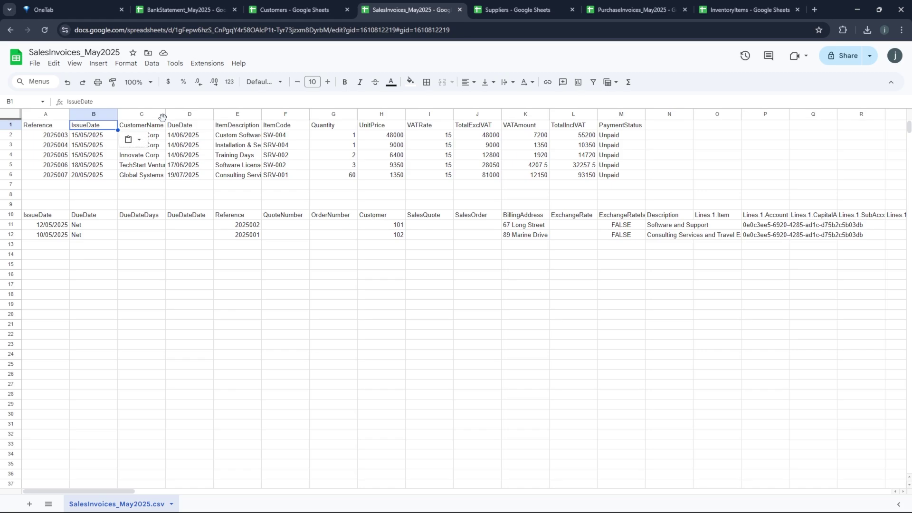
# - Widen column C and replace its CustomerName header with Customer, copied from the pasted invoice headings
pyautogui.moveTo(166, 114); pyautogui.dragTo(221, 114)
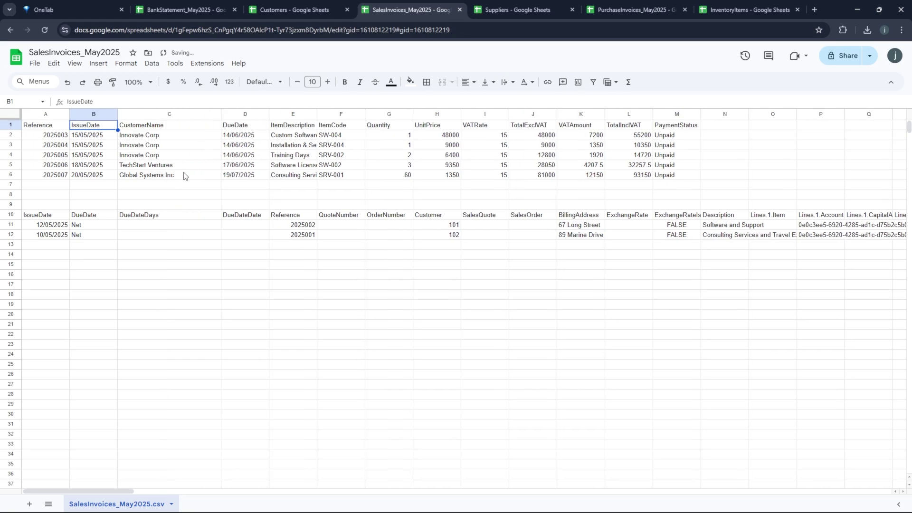
pyautogui.click(425, 218)
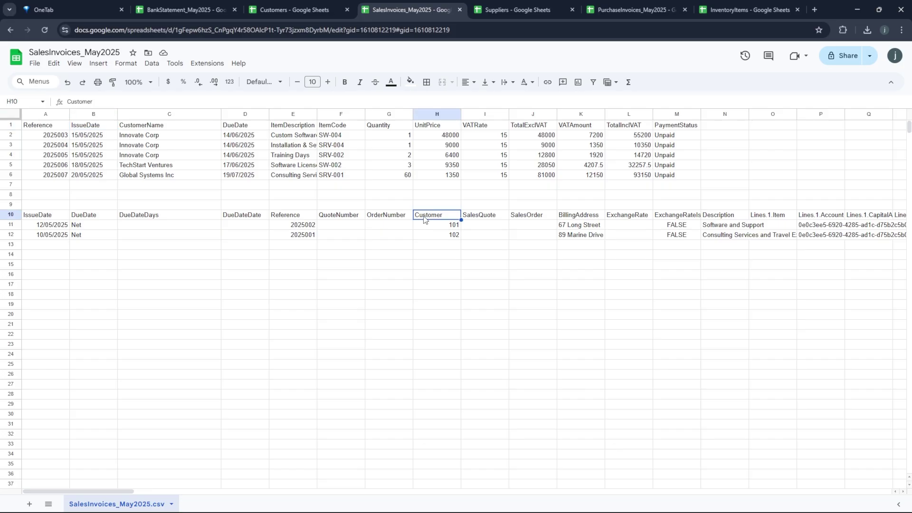
pyautogui.hotkey('ctrl', 'c')
pyautogui.click(140, 127)
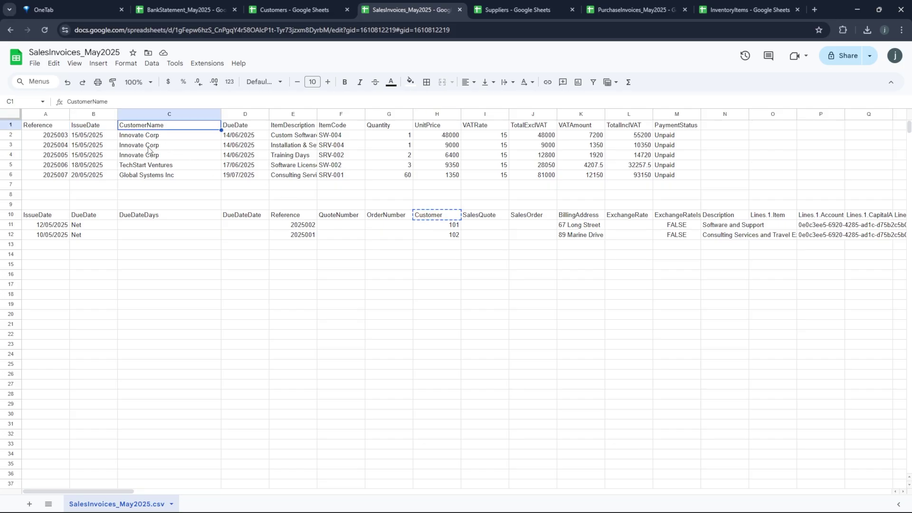
pyautogui.hotkey('ctrl', 'v')
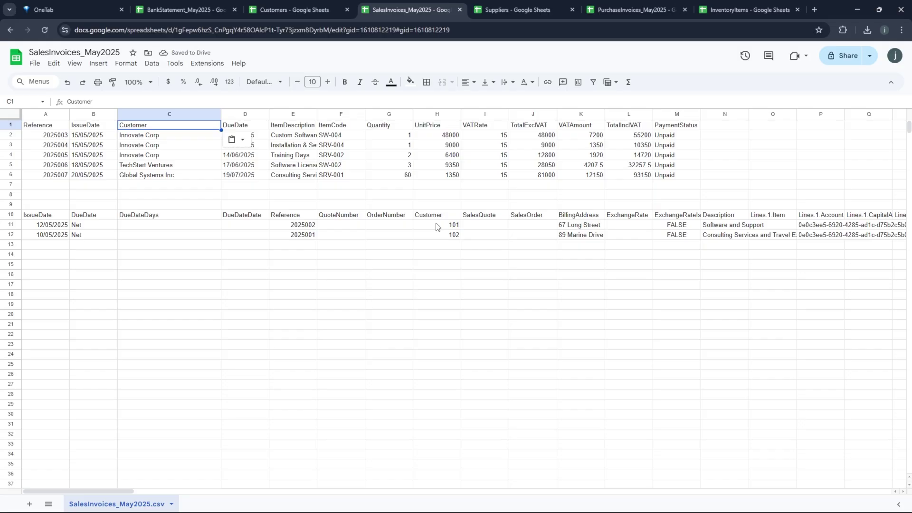
# - Switch to the accounting app and add the Code column to the Customers list
pyautogui.click(154, 137)
pyautogui.hotkey('alt', 'Tab')
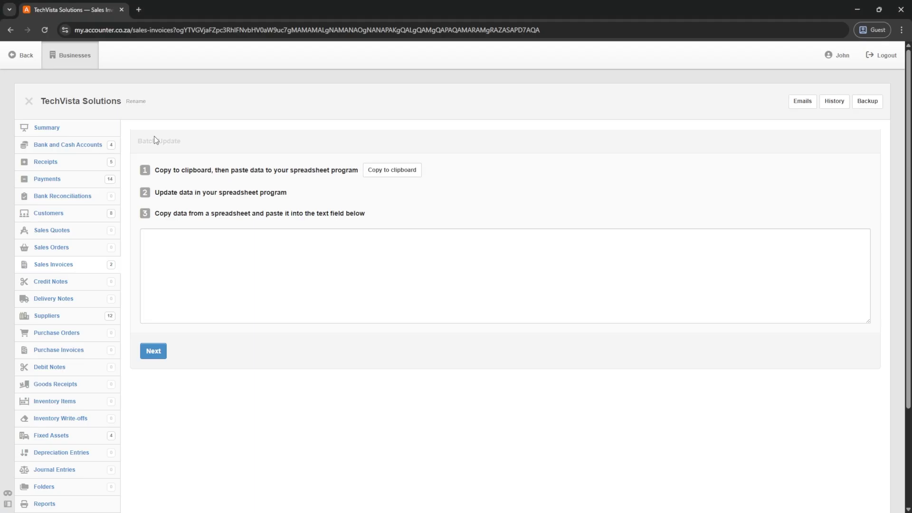
pyautogui.click(48, 213)
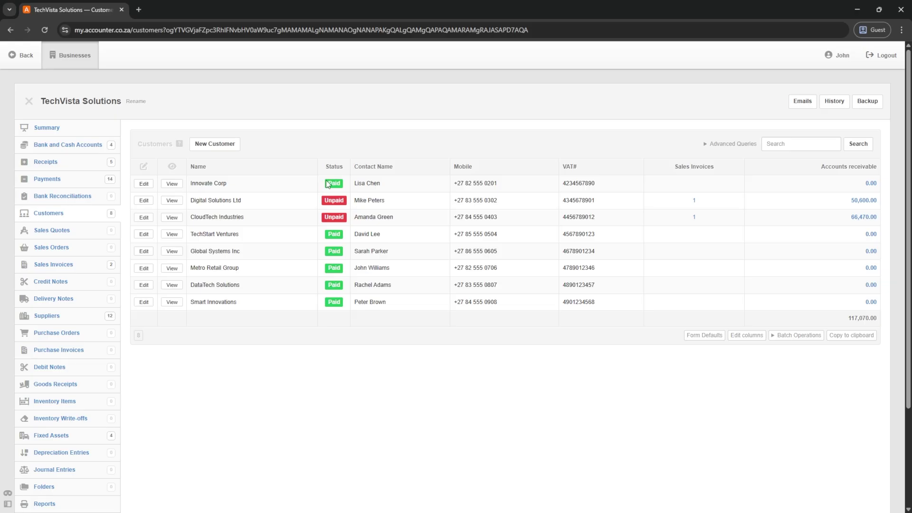
pyautogui.click(747, 335)
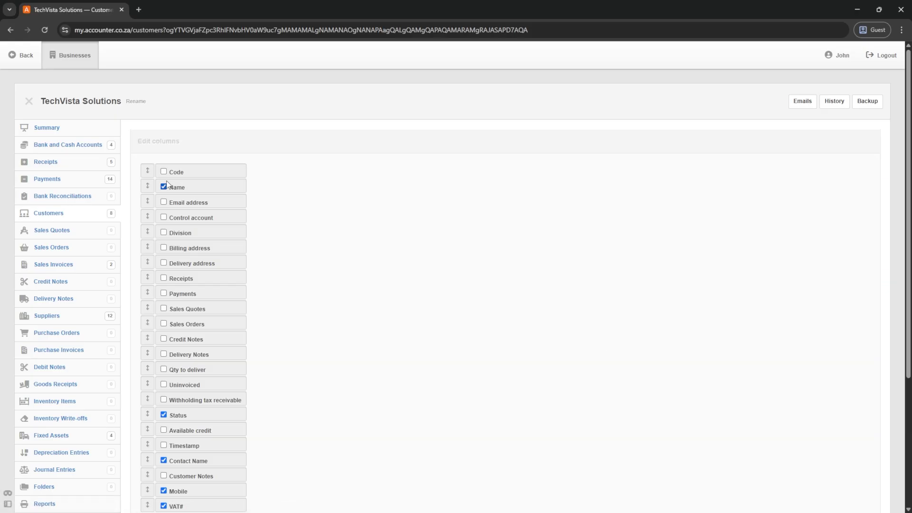
pyautogui.scroll(-4, 162, 276)
pyautogui.click(156, 404)
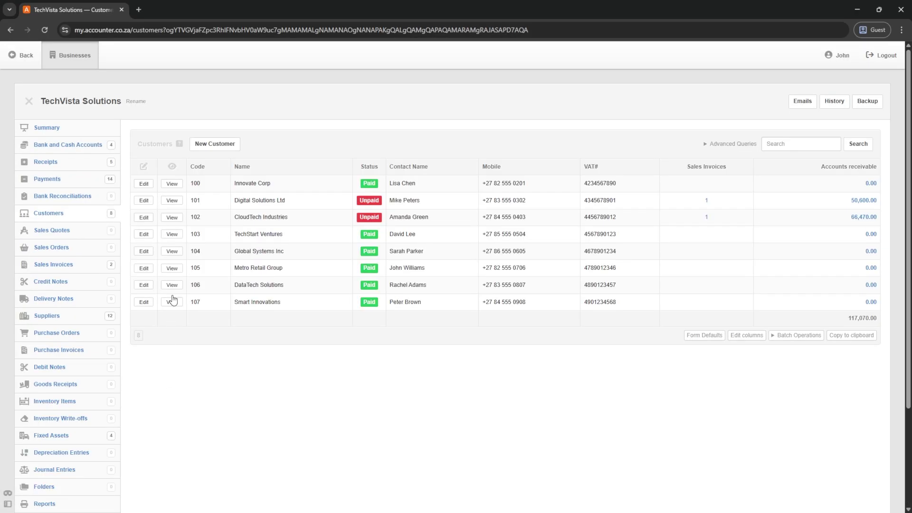
# - Return to the sales invoices spreadsheet and replace Innovate Corp in C2:C4 with its customer code from the Customers list
pyautogui.hotkey('alt', 'Tab')
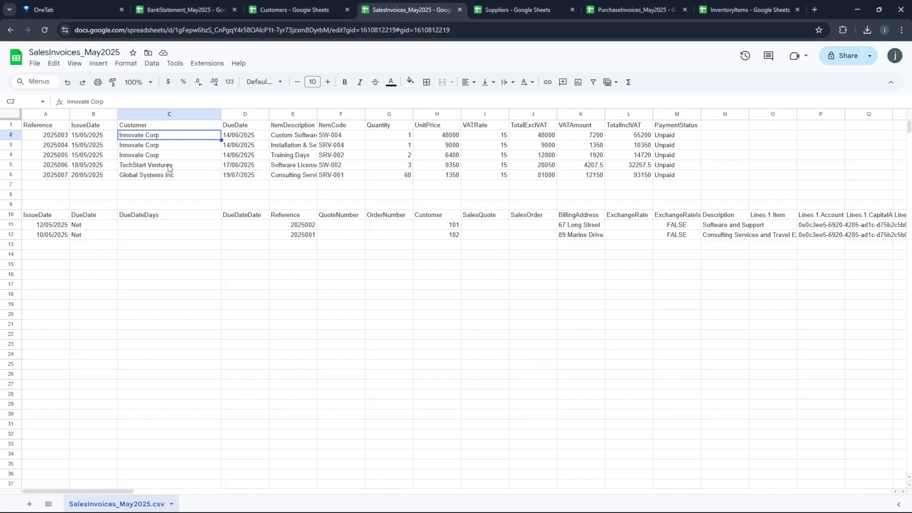
pyautogui.write('100')
pyautogui.press('Return')
pyautogui.write('100')
pyautogui.press('Return')
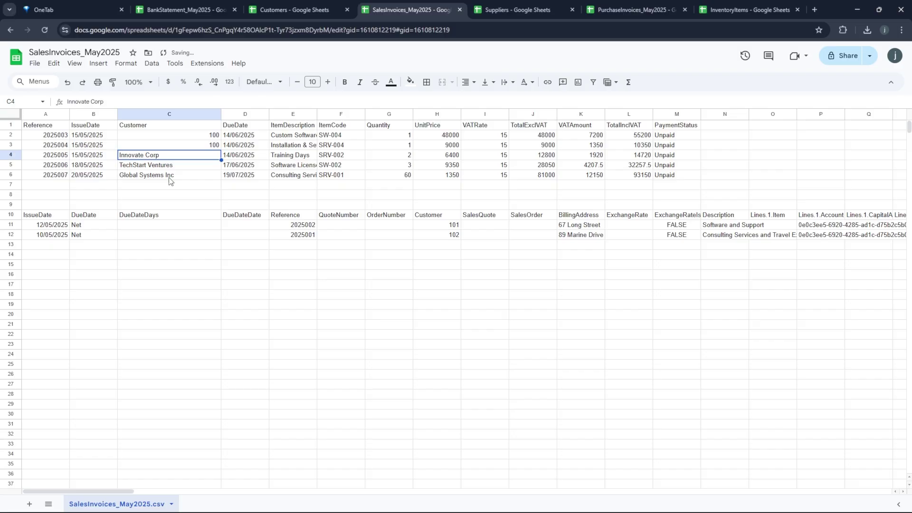
pyautogui.write('100')
pyautogui.press('Return')
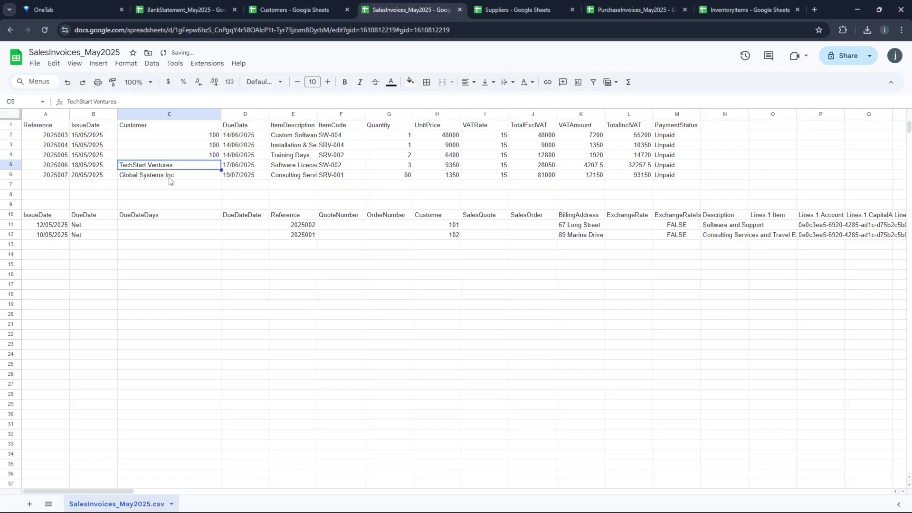
# - Look up the codes of TechStart Ventures and Global Systems Inc in the accounting app and enter them in C5 and C6
pyautogui.hotkey('alt', 'Tab')
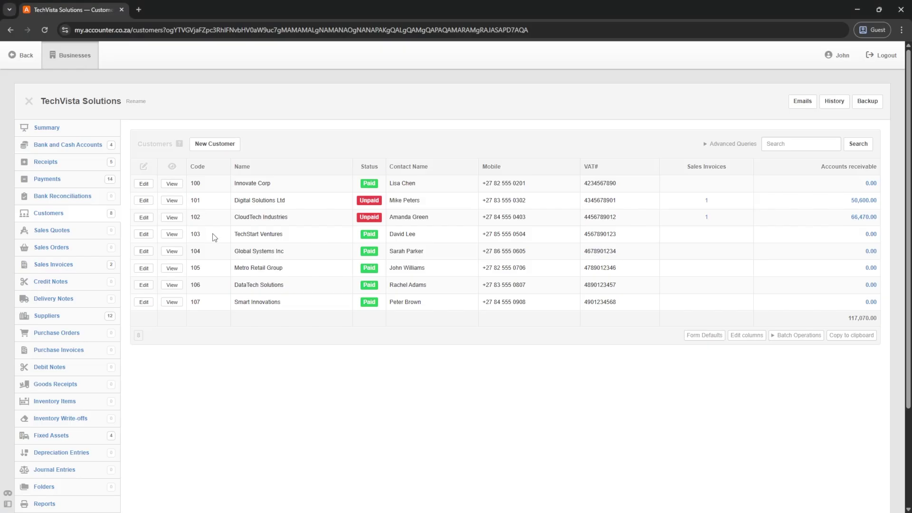
pyautogui.hotkey('alt', 'Tab')
pyautogui.write('103')
pyautogui.press('Return')
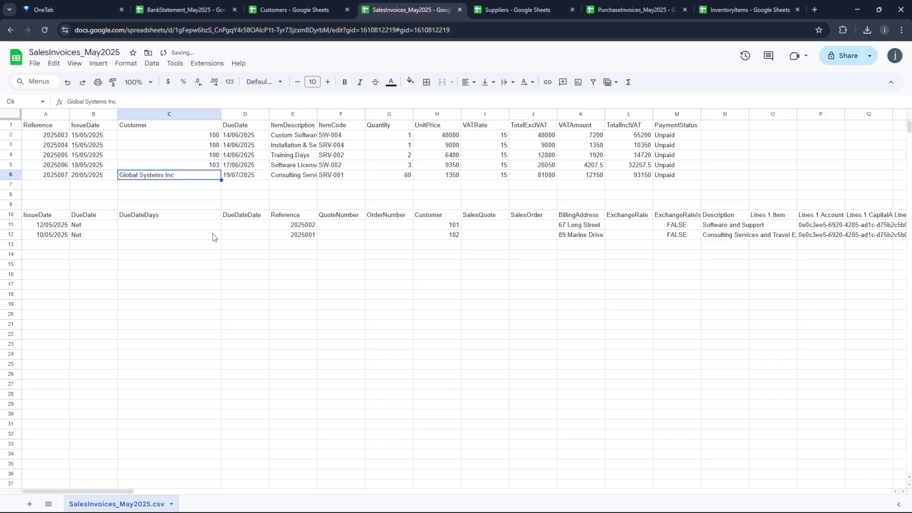
pyautogui.hotkey('alt', 'Tab')
pyautogui.hotkey('alt', 'Tab')
pyautogui.write('104')
pyautogui.press('Return')
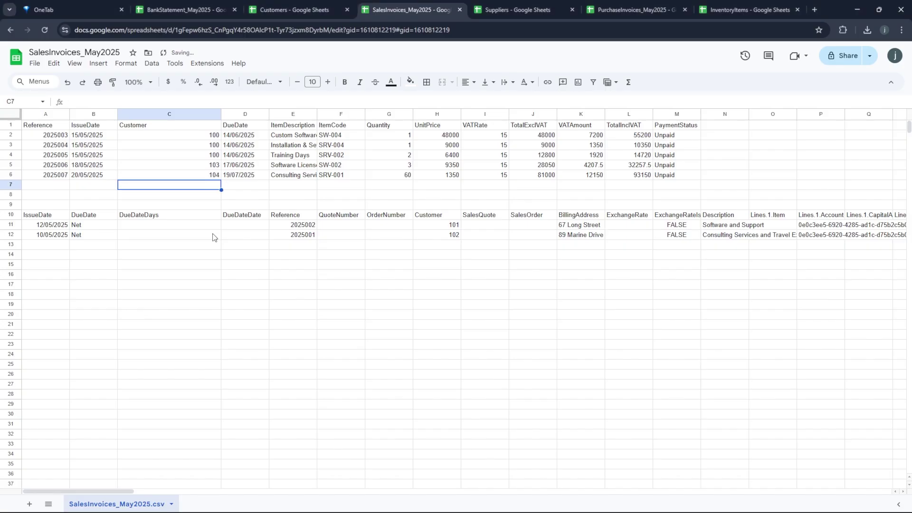
pyautogui.click(190, 139)
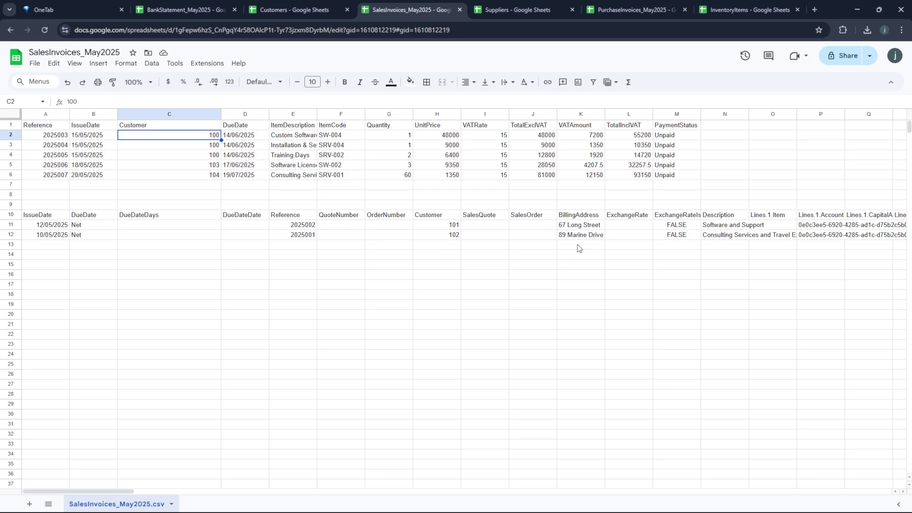
# - Replace the ItemDescription header in E1 with Description, copied from N10 in the pasted invoice headings
pyautogui.moveTo(95, 492); pyautogui.dragTo(170, 494)
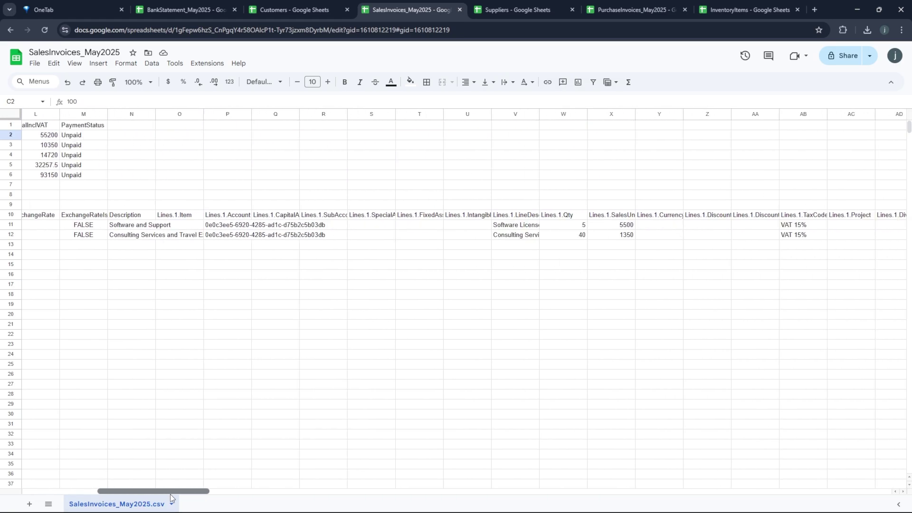
pyautogui.click(121, 216)
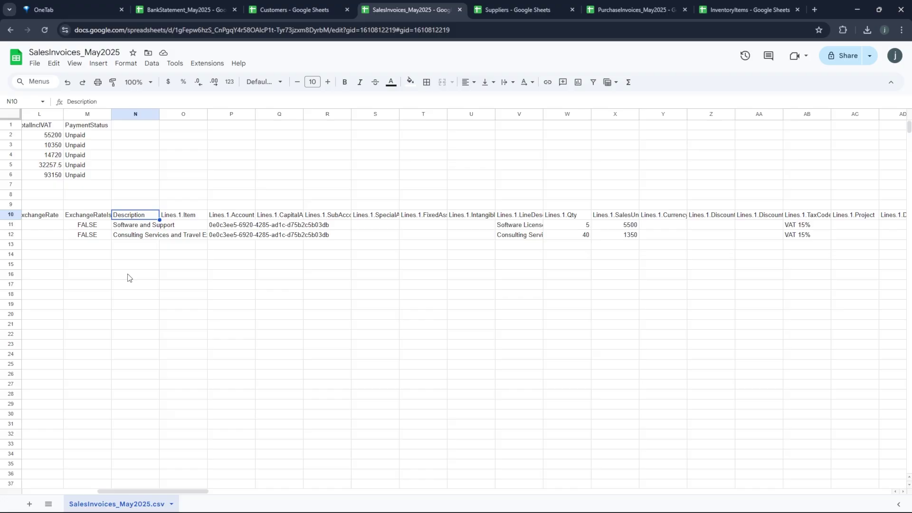
pyautogui.moveTo(105, 492); pyautogui.dragTo(39, 495)
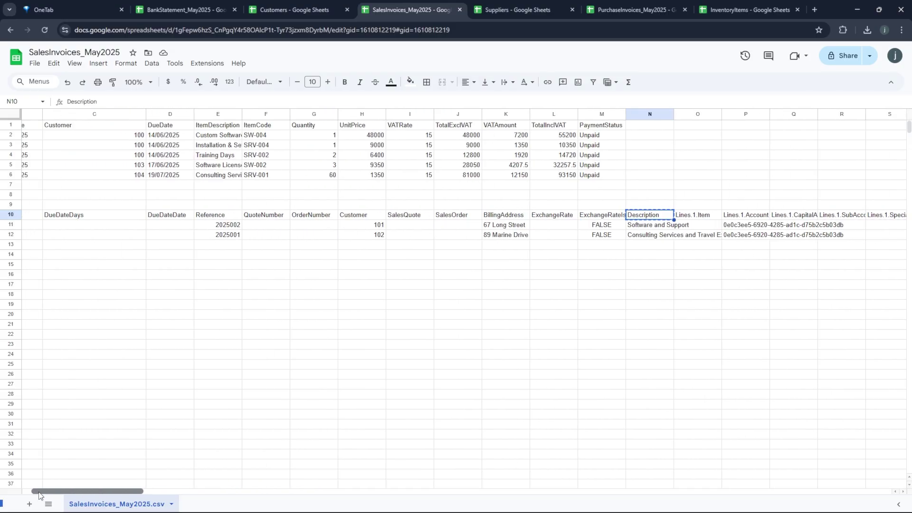
pyautogui.click(227, 127)
pyautogui.hotkey('ctrl', 'v')
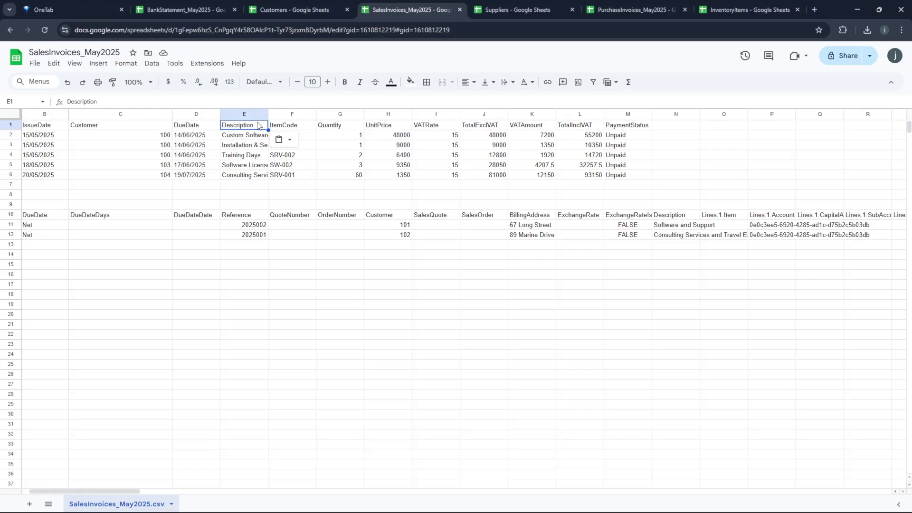
# - Insert a column before the Description column and copy the Description header and its five entries into E1:E6
pyautogui.moveTo(118, 490)
pyautogui.mouseDown()
pyautogui.moveTo(109, 492)
pyautogui.moveTo(131, 492)
pyautogui.moveTo(105, 491)
pyautogui.mouseUp()
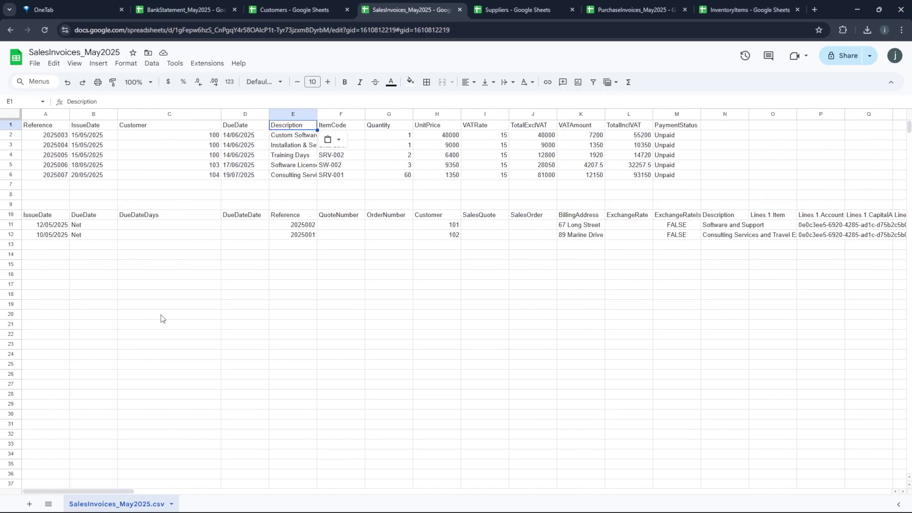
pyautogui.rightClick(301, 116)
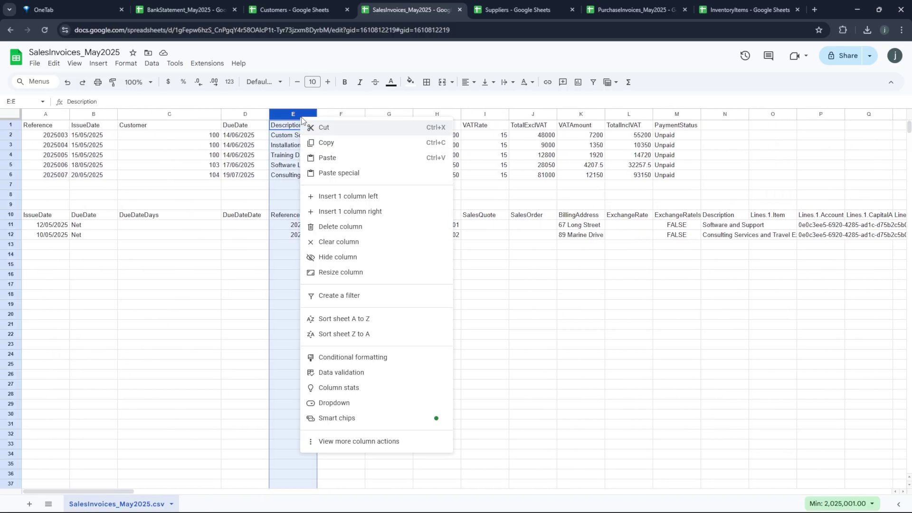
pyautogui.click(340, 197)
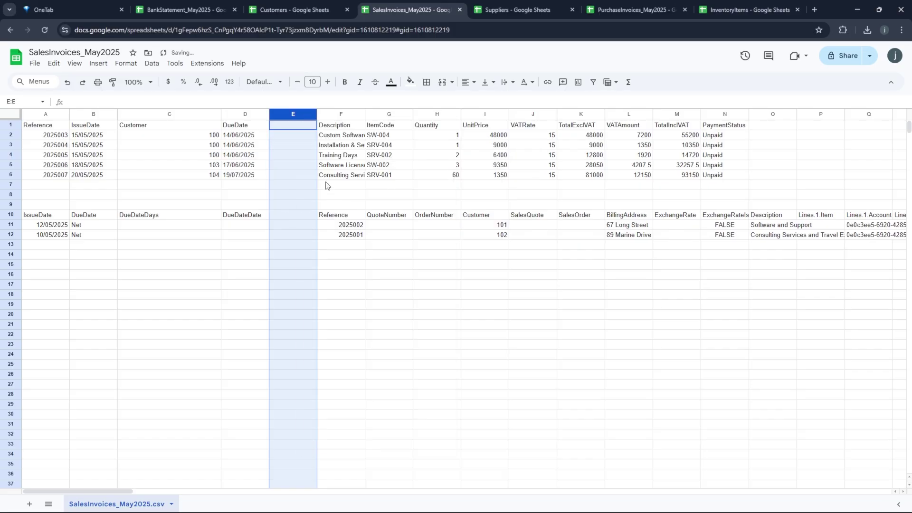
pyautogui.moveTo(331, 128); pyautogui.dragTo(331, 175)
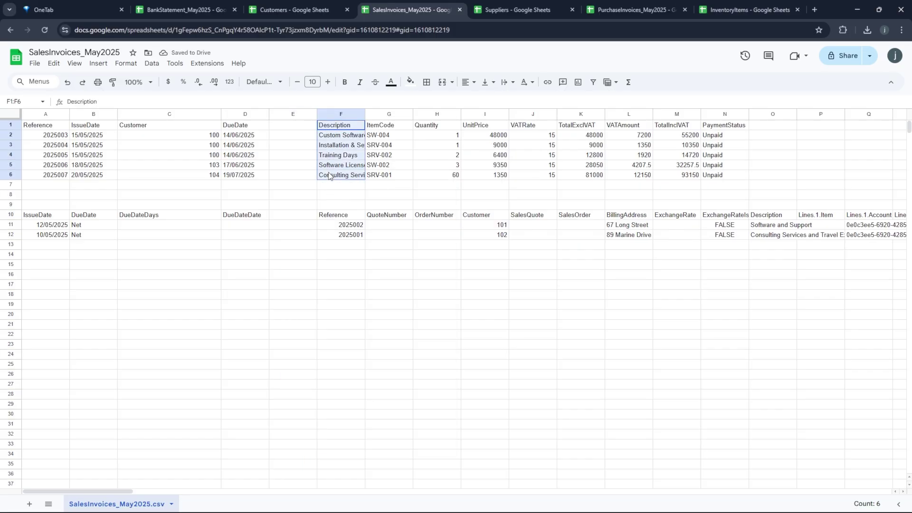
pyautogui.rightClick(329, 175)
pyautogui.click(354, 199)
pyautogui.rightClick(284, 126)
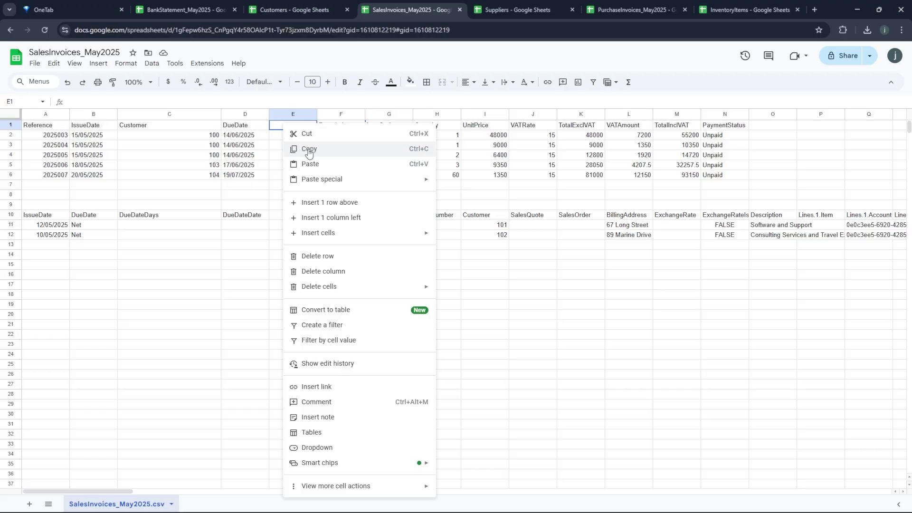
pyautogui.click(310, 164)
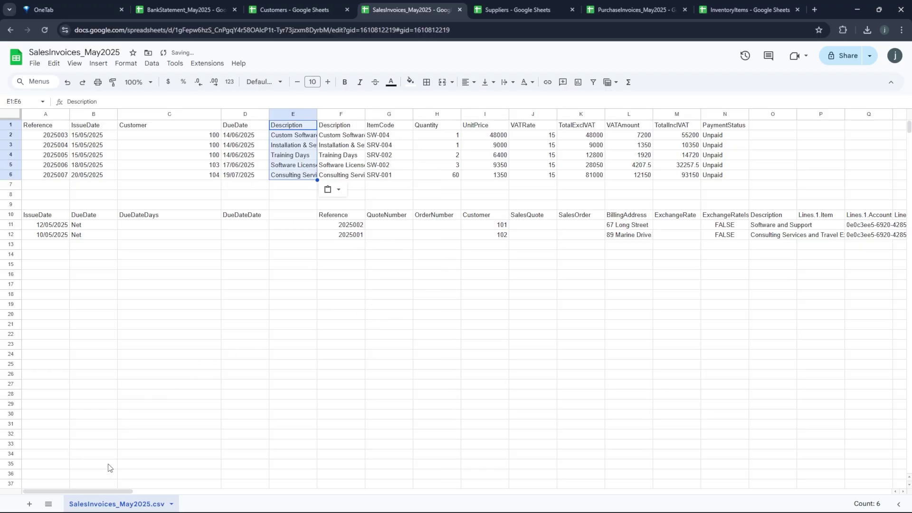
# - Replace the E1 header with Lines.1.LineDescription, copied from the pasted invoice headings, and fit column E to its contents
pyautogui.moveTo(123, 492); pyautogui.dragTo(102, 493)
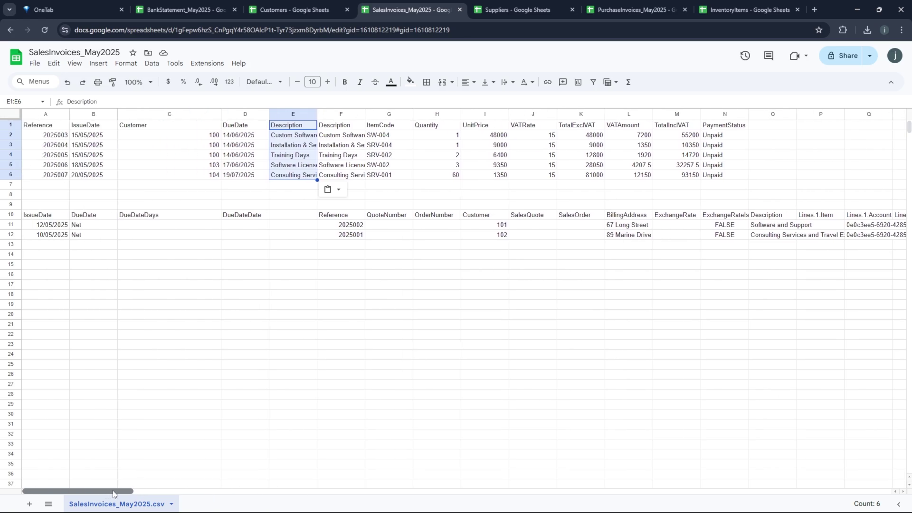
pyautogui.moveTo(115, 491); pyautogui.dragTo(202, 501)
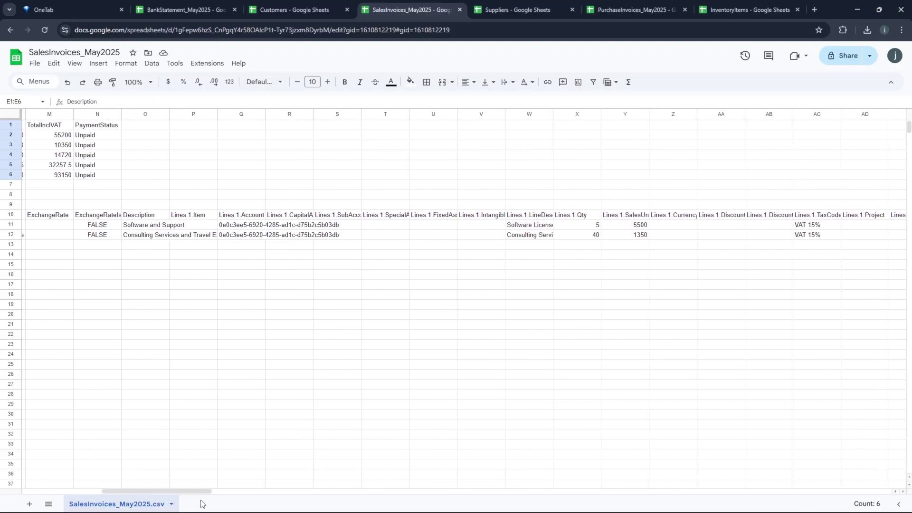
pyautogui.click(521, 217)
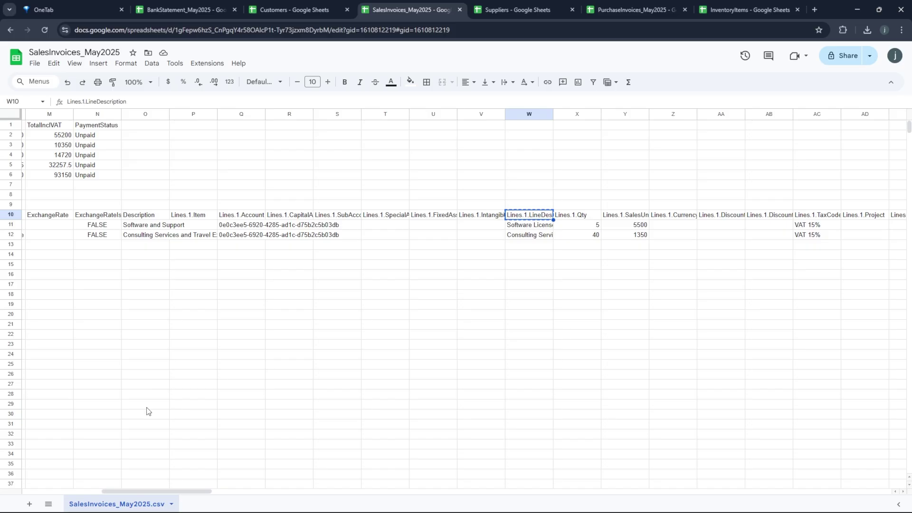
pyautogui.moveTo(123, 489); pyautogui.dragTo(60, 412)
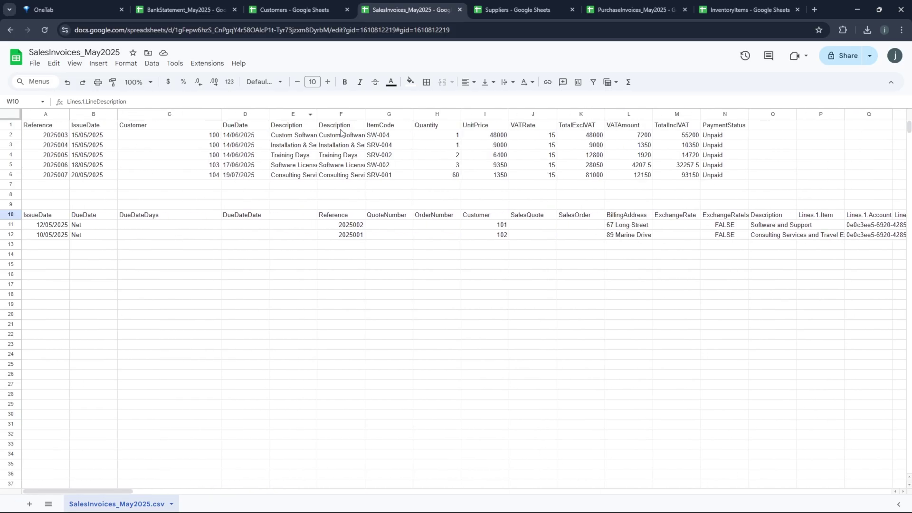
pyautogui.click(303, 127)
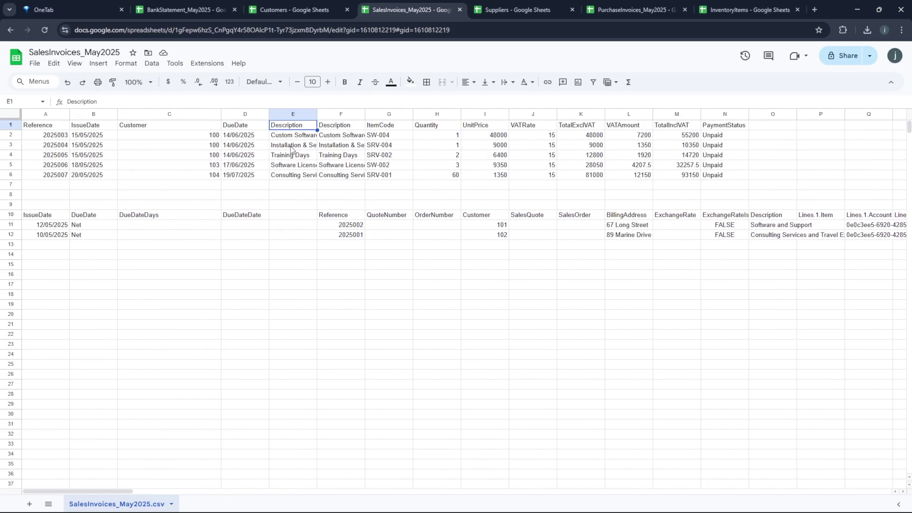
pyautogui.hotkey('ctrl', 'v')
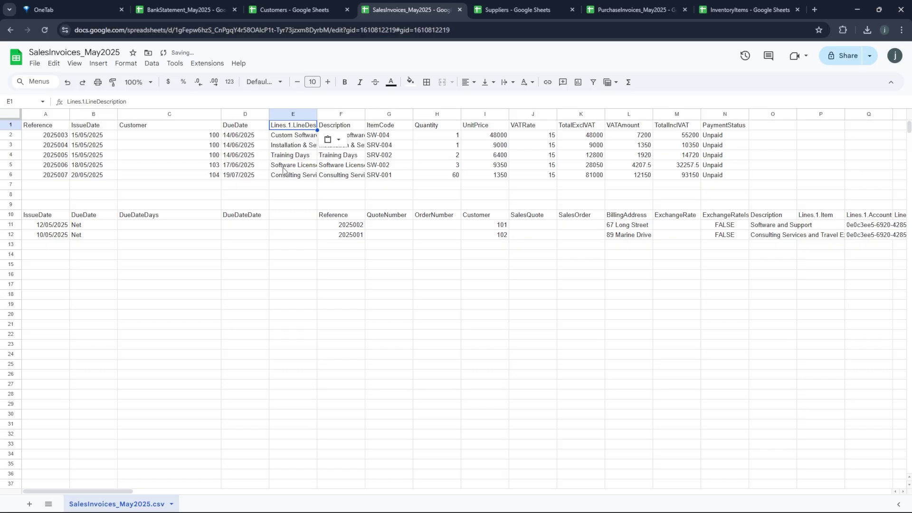
pyautogui.press('Return')
pyautogui.click(274, 235)
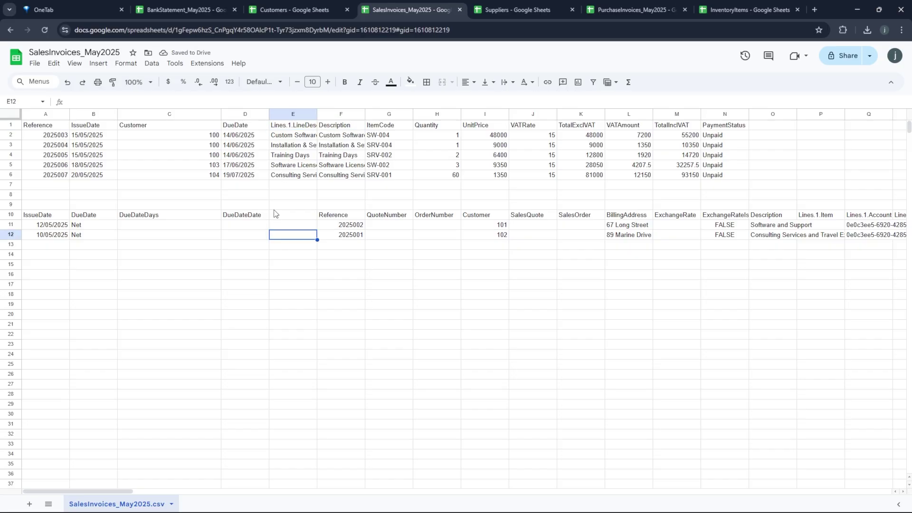
pyautogui.doubleClick(317, 114)
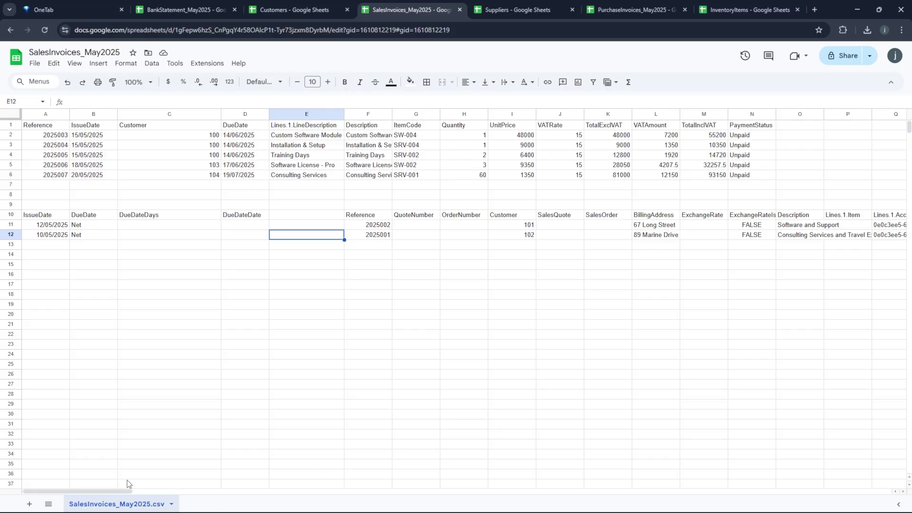
# - Replace the Quantity header in H1 with Lines.1.Qty, copied from the pasted invoice headings
pyautogui.moveTo(127, 491); pyautogui.dragTo(210, 498)
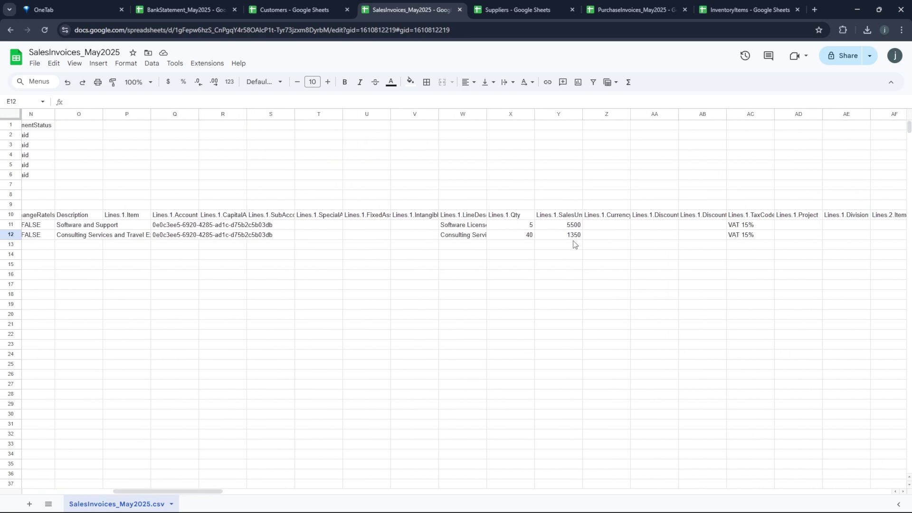
pyautogui.click(510, 216)
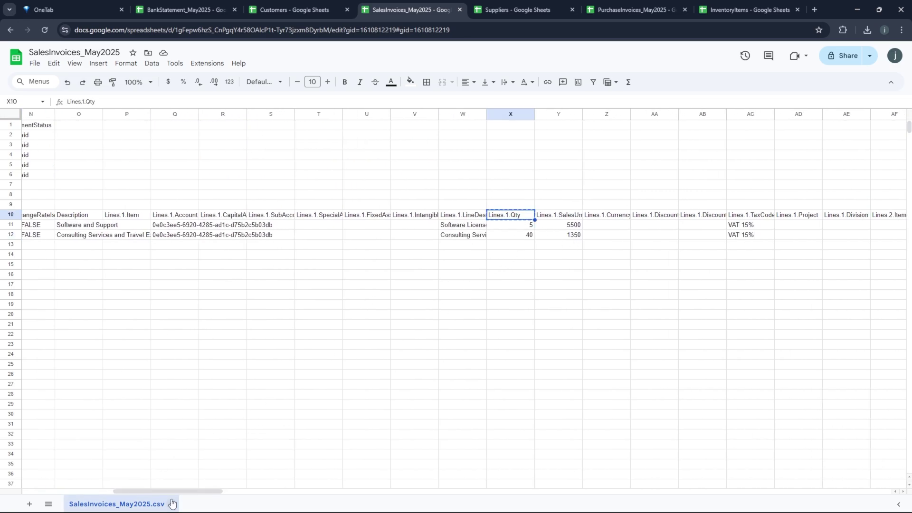
pyautogui.moveTo(169, 492); pyautogui.dragTo(126, 492)
pyautogui.click(90, 129)
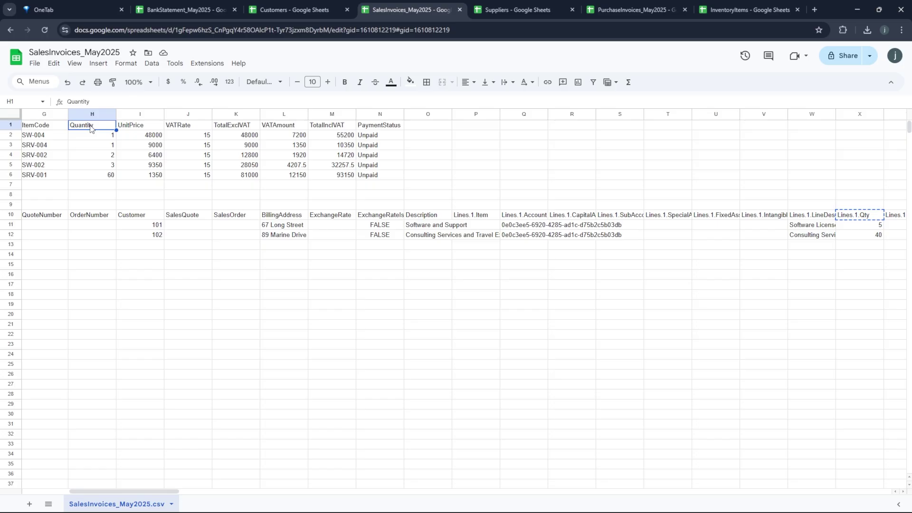
pyautogui.hotkey('ctrl', 'v')
# - Replace the UnitPrice header in I1 with the matching Lines.1 sales unit price heading, copied from Y10
pyautogui.moveTo(162, 492); pyautogui.dragTo(160, 467)
pyautogui.click(362, 218)
pyautogui.hotkey('ctrl', 'c')
pyautogui.click(63, 128)
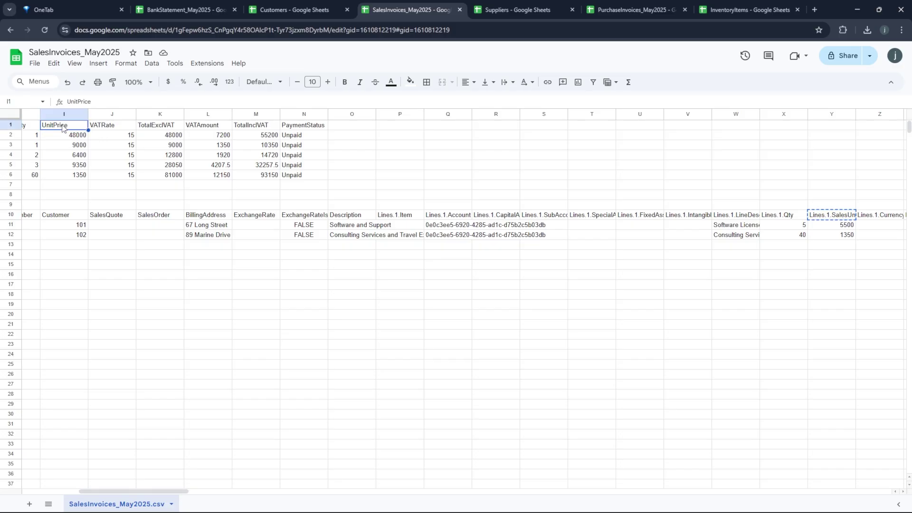
pyautogui.hotkey('ctrl', 'v')
# - Replace the VATRate header in J1 with Lines.1.TaxCode, copied from the pasted invoice headings
pyautogui.click(109, 127)
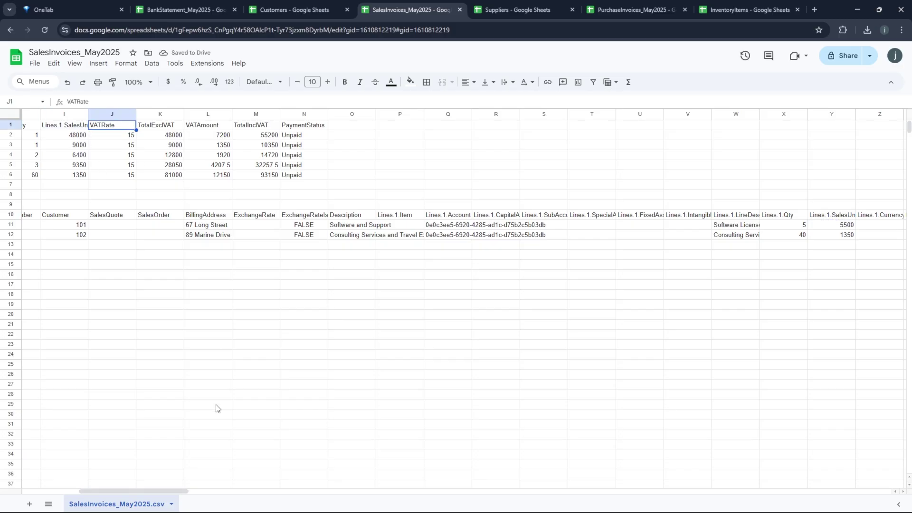
pyautogui.moveTo(146, 493)
pyautogui.mouseDown()
pyautogui.moveTo(192, 492)
pyautogui.moveTo(158, 492)
pyautogui.mouseUp()
pyautogui.click(659, 214)
pyautogui.hotkey('ctrl', 'c')
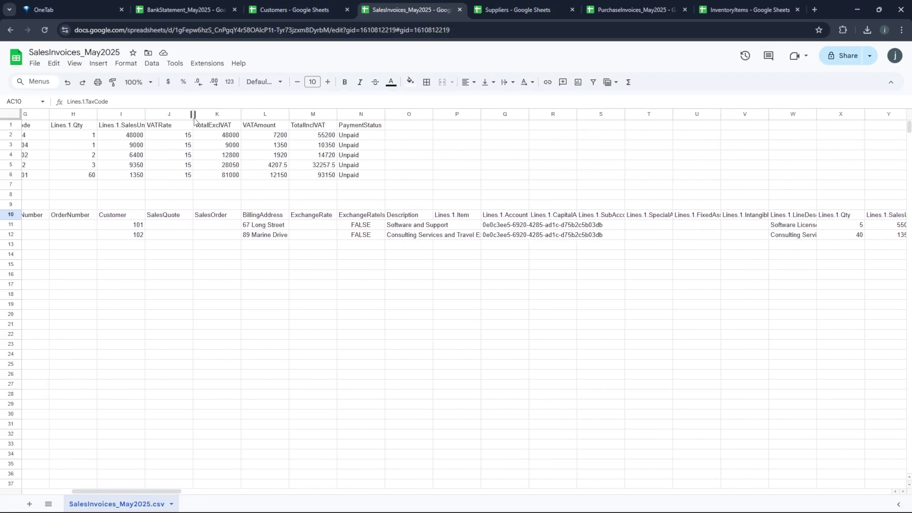
pyautogui.click(163, 127)
pyautogui.hotkey('ctrl', 'v')
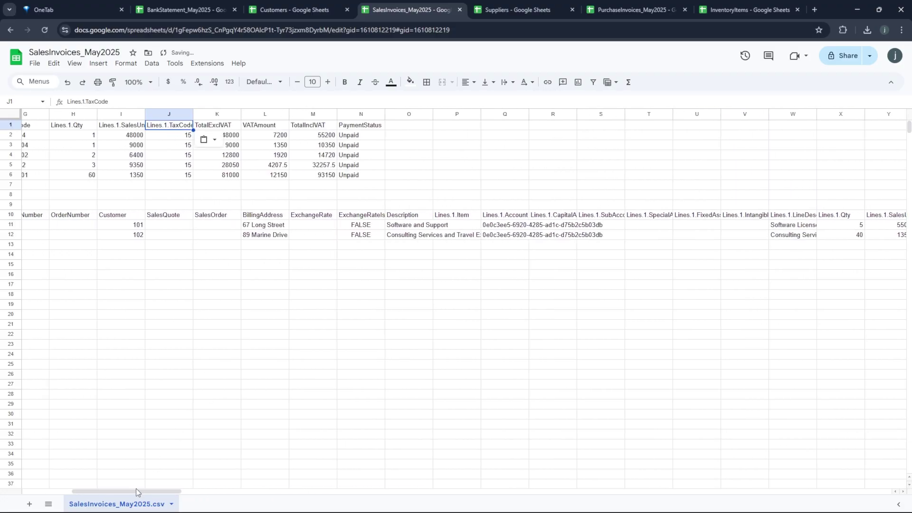
# - Replace the VAT rates in J2:J6 with VAT 15%, copied from the tax code cells of the pasted invoices
pyautogui.moveTo(137, 493); pyautogui.dragTo(189, 492)
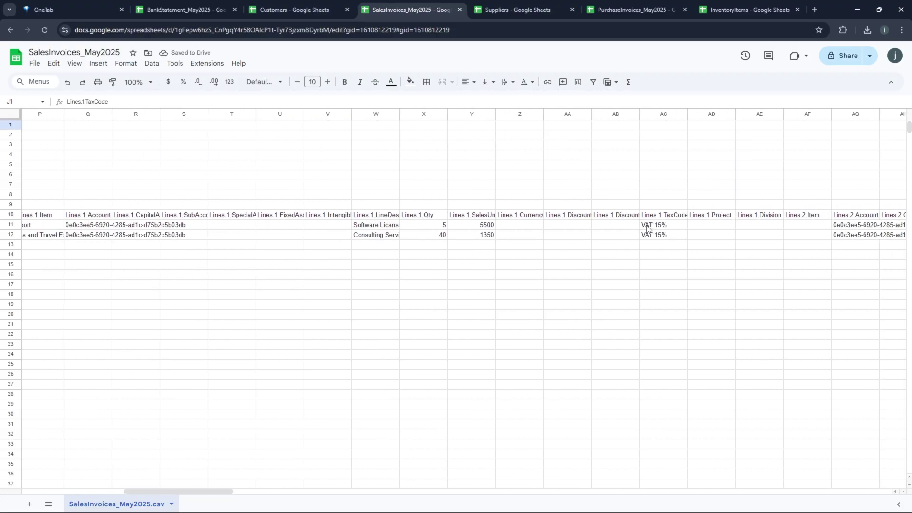
pyautogui.moveTo(647, 229); pyautogui.dragTo(649, 239)
pyautogui.moveTo(176, 493); pyautogui.dragTo(80, 493)
pyautogui.moveTo(515, 137); pyautogui.dragTo(511, 165)
pyautogui.hotkey('ctrl', 'v')
pyautogui.click(509, 176)
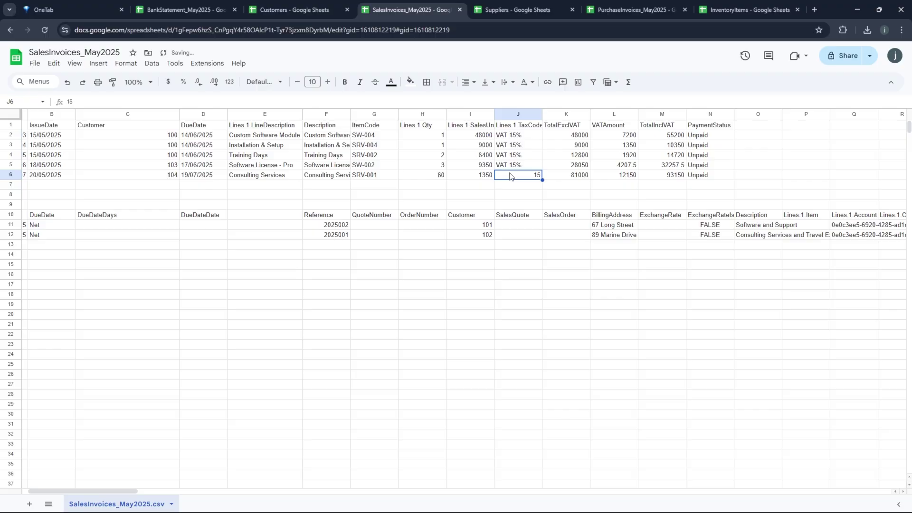
pyautogui.hotkey('ctrl', 'v')
pyautogui.click(520, 136)
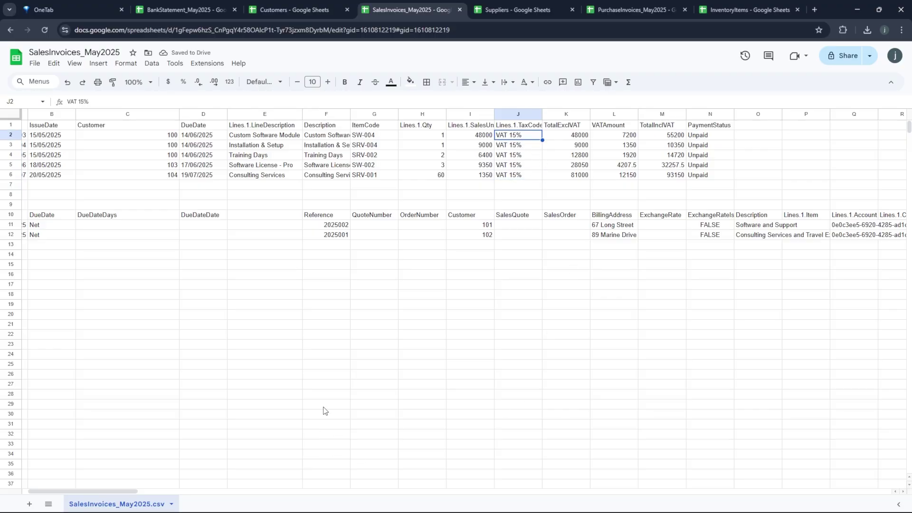
# - Examine the pasted batch headings and sample invoices in rows 10 to 12, including the Lines.1 and Lines.2 column groups and trailing option columns
pyautogui.hscroll(10, 148, 500)
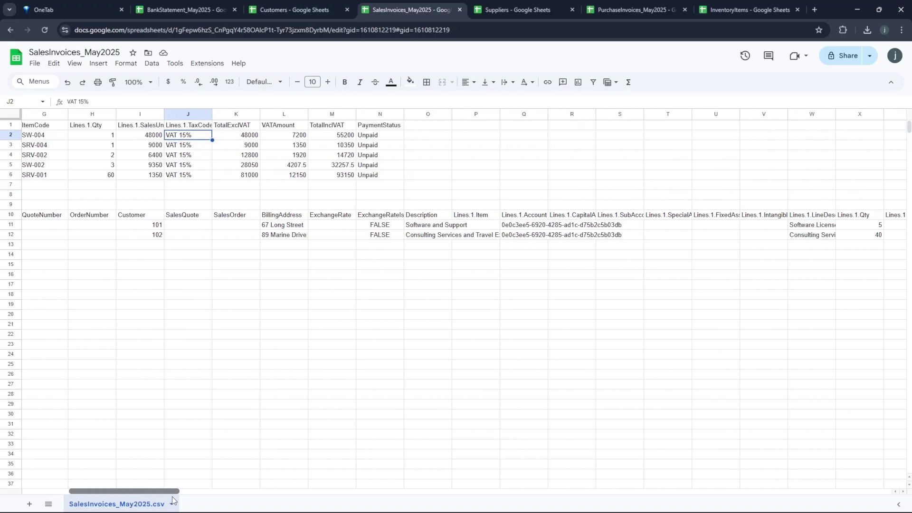
pyautogui.hscroll(9, 199, 506)
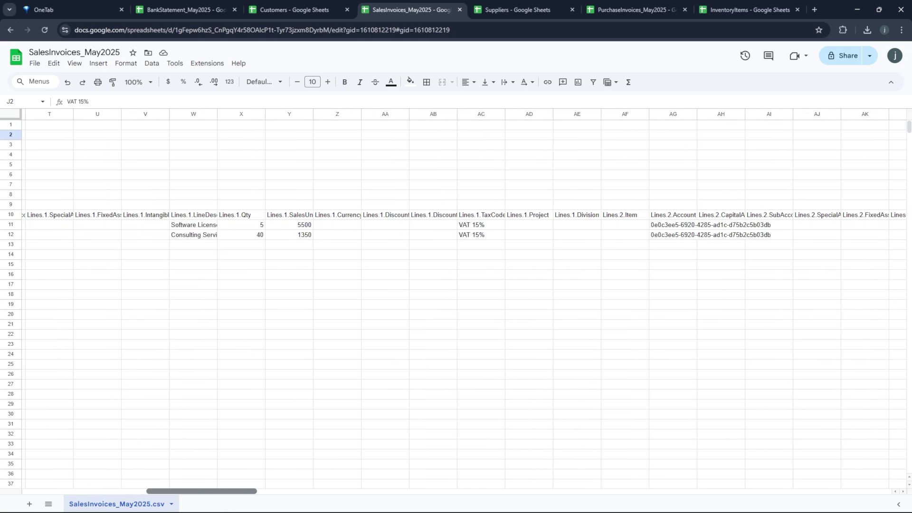
pyautogui.hscroll(4, 464, 301)
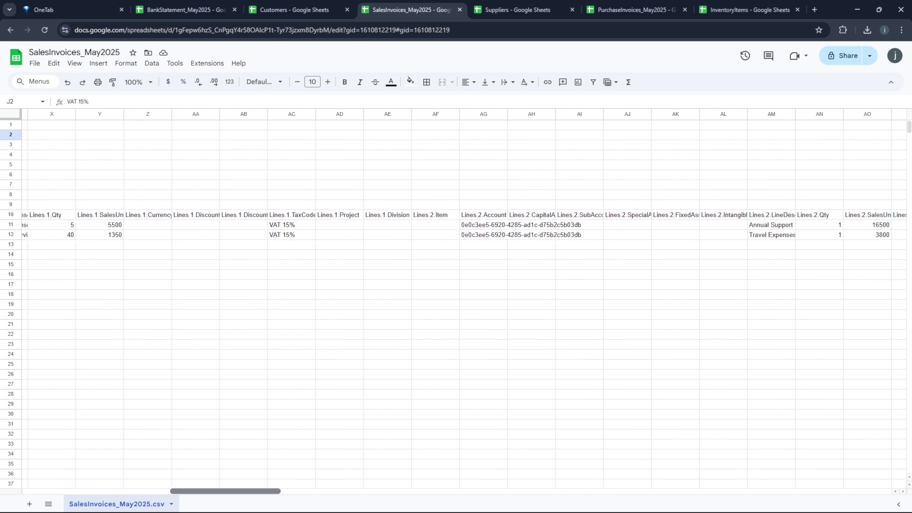
pyautogui.hscroll(7, 464, 301)
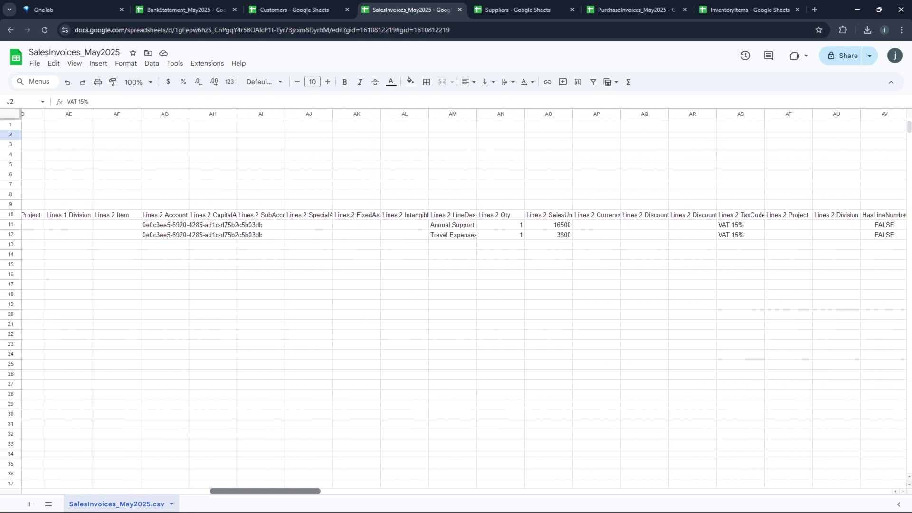
pyautogui.hscroll(10, 380, 510)
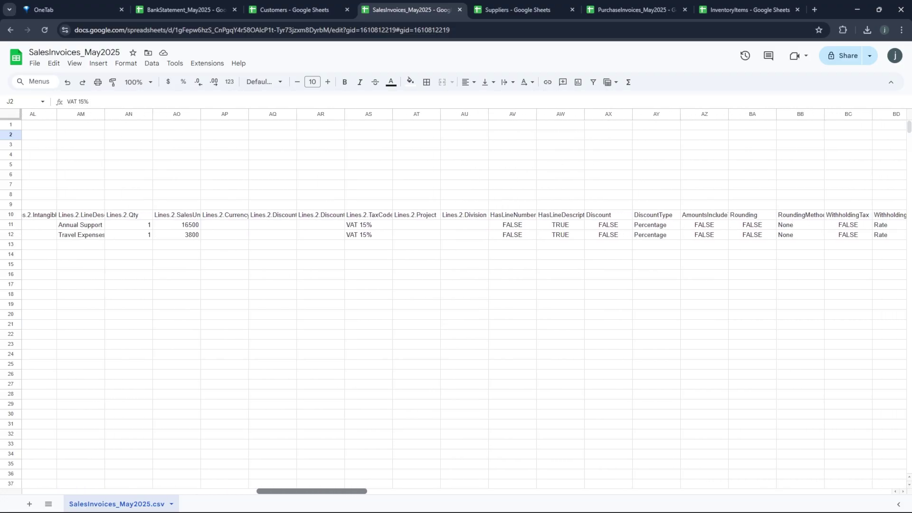
pyautogui.hscroll(-20, 379, 510)
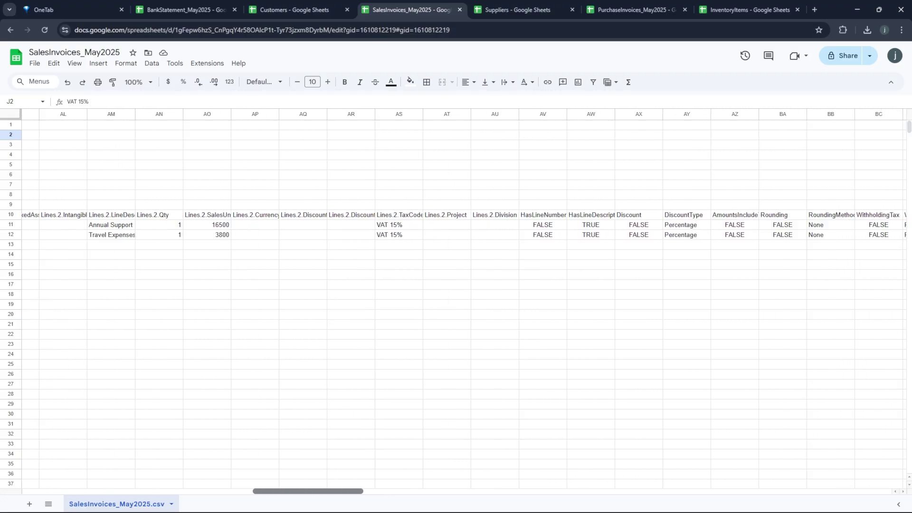
pyautogui.hscroll(-10, 57, 478)
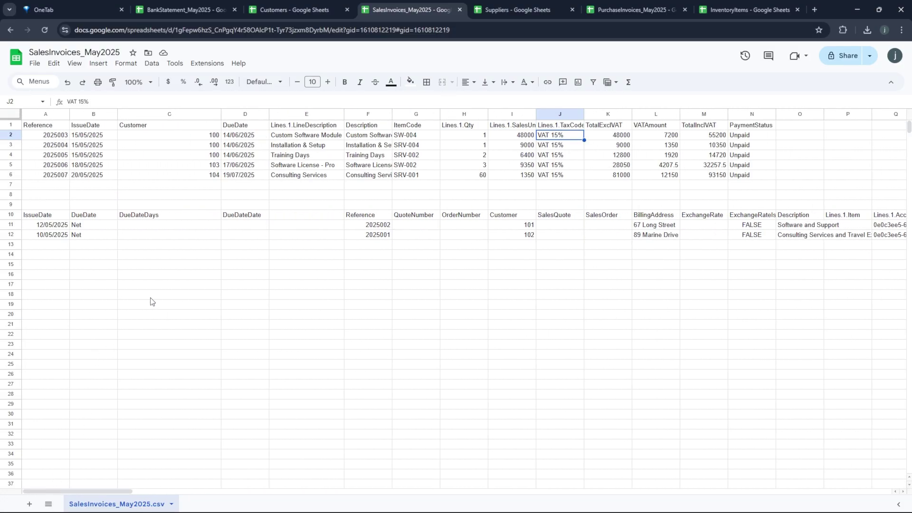
pyautogui.moveTo(33, 217); pyautogui.dragTo(782, 238)
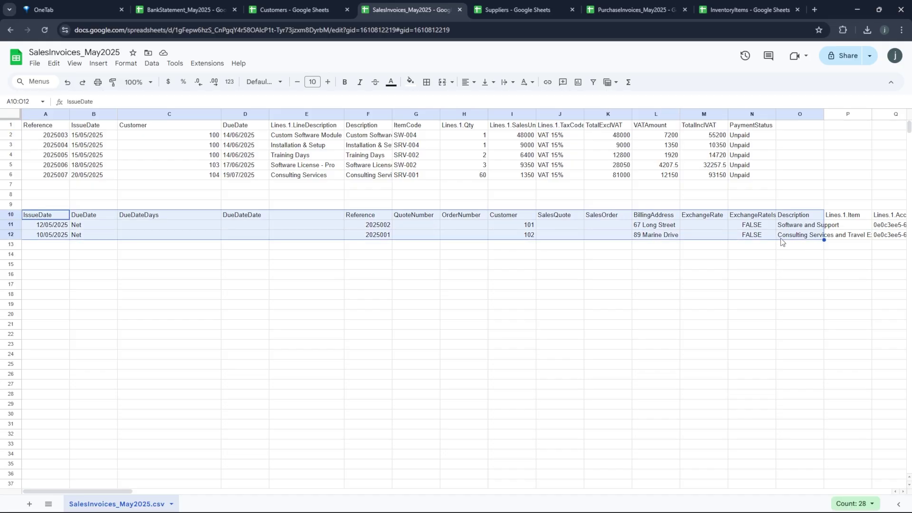
pyautogui.hscroll(15, 142, 510)
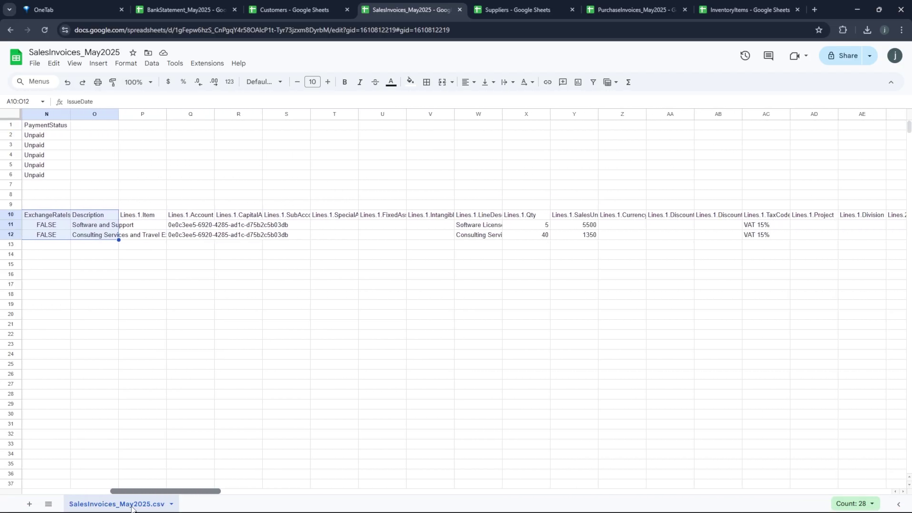
pyautogui.moveTo(45, 215); pyautogui.dragTo(151, 230)
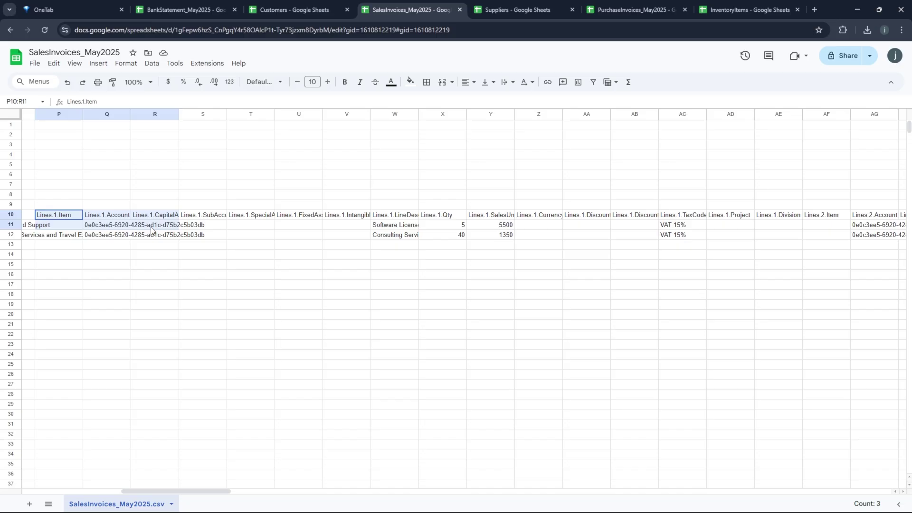
pyautogui.moveTo(502, 228); pyautogui.dragTo(774, 243)
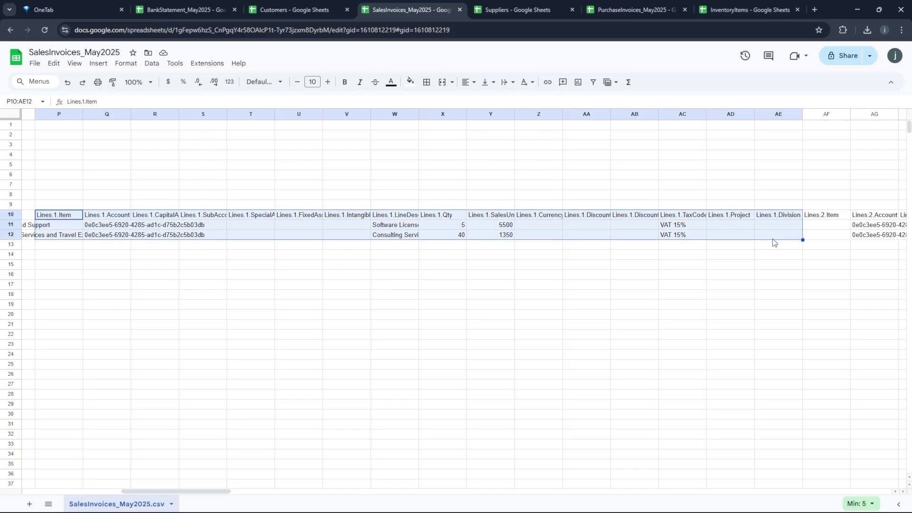
pyautogui.moveTo(179, 491); pyautogui.dragTo(267, 499)
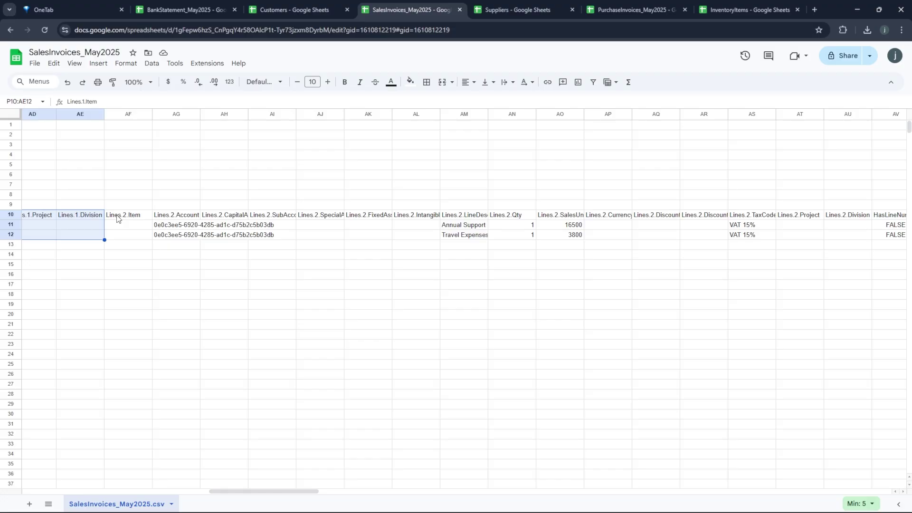
pyautogui.moveTo(197, 499); pyautogui.dragTo(30, 503)
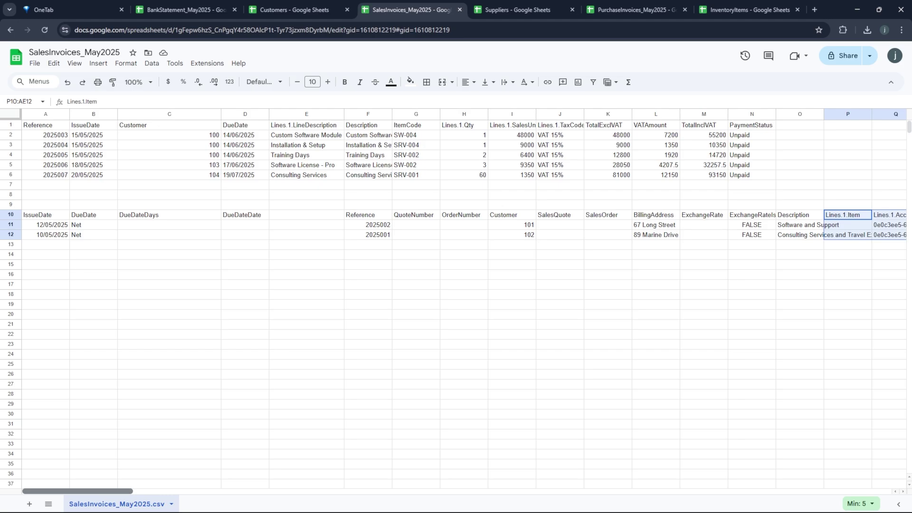
# - Review the reformatted invoice columns from Reference to Lines.1.TaxCode and the leftover ItemCode, total, VAT amount and PaymentStatus columns
pyautogui.click(46, 128)
pyautogui.click(90, 127)
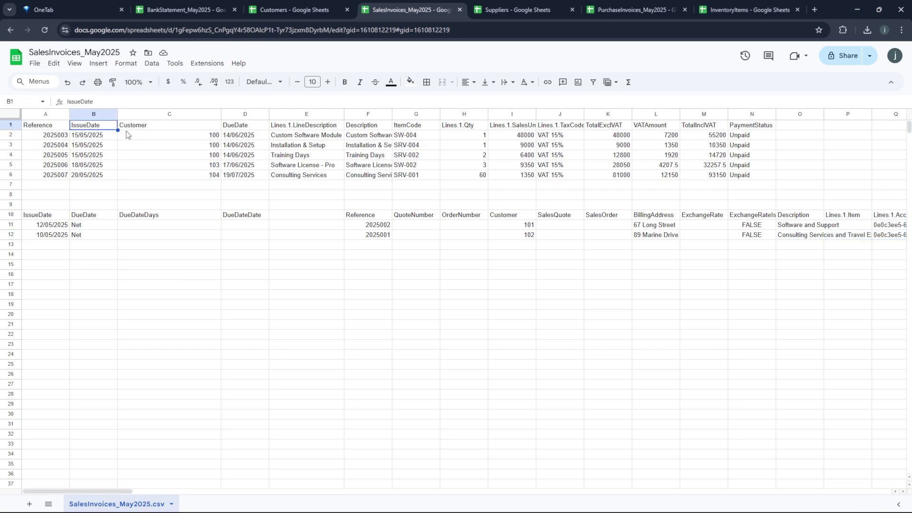
pyautogui.click(149, 129)
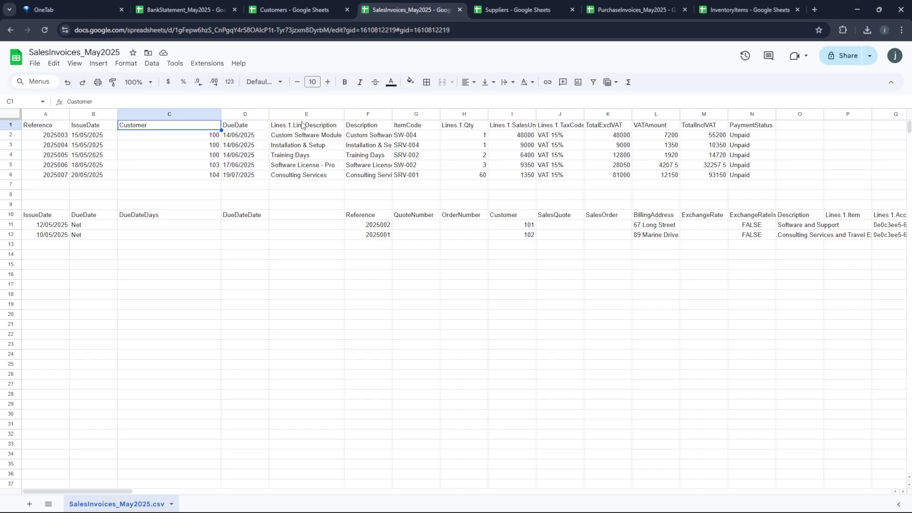
pyautogui.click(361, 127)
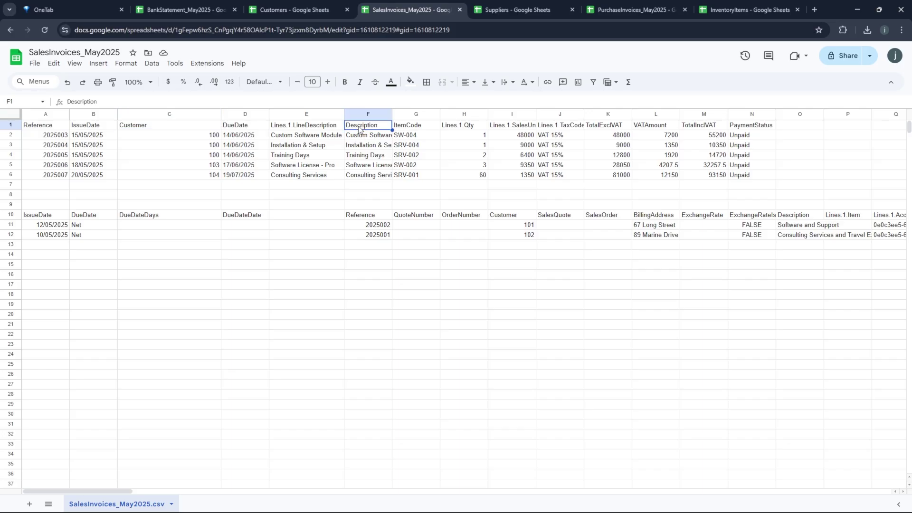
pyautogui.click(293, 128)
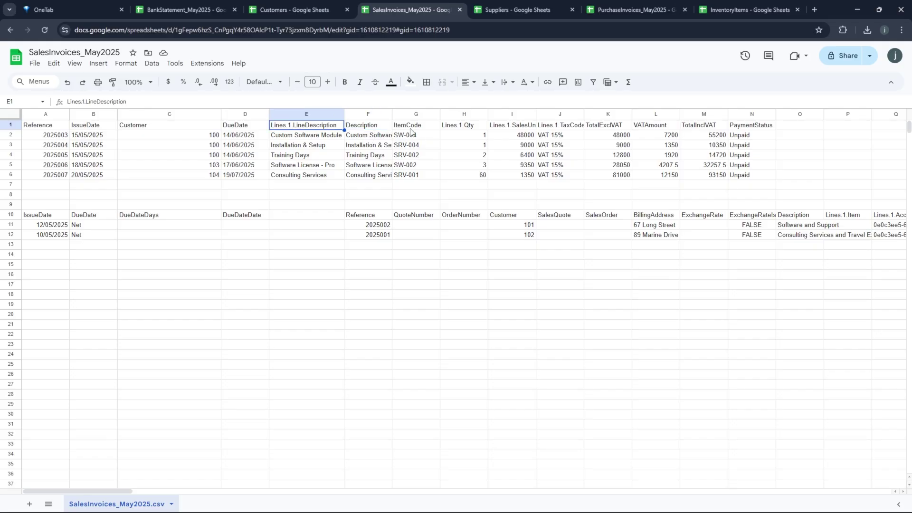
pyautogui.moveTo(409, 128); pyautogui.dragTo(411, 178)
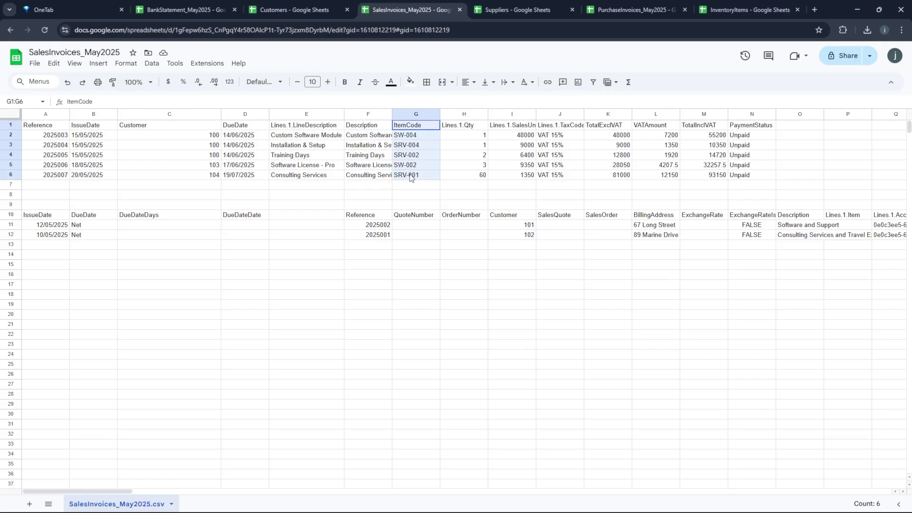
pyautogui.click(465, 137)
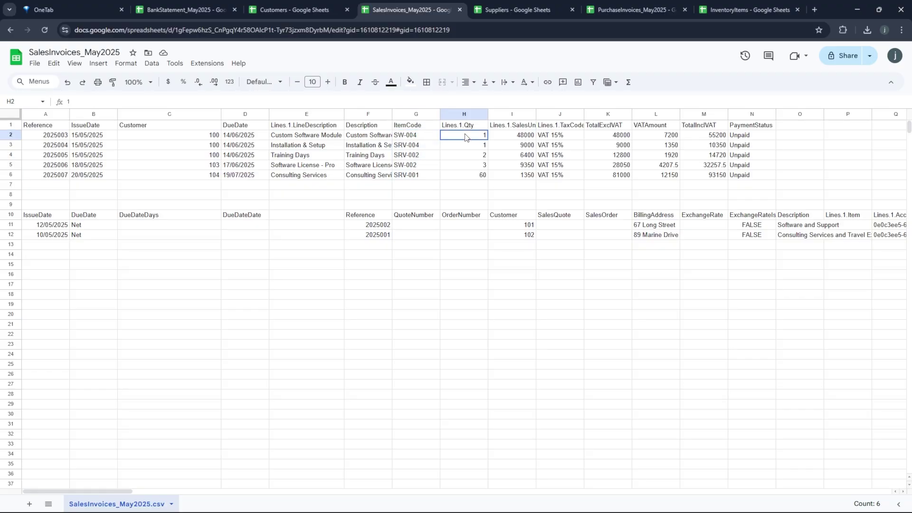
pyautogui.click(523, 137)
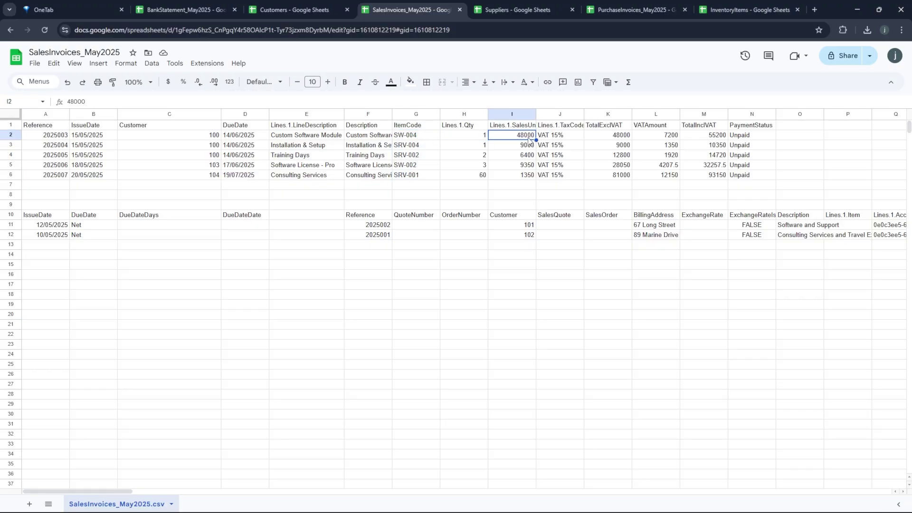
pyautogui.click(559, 139)
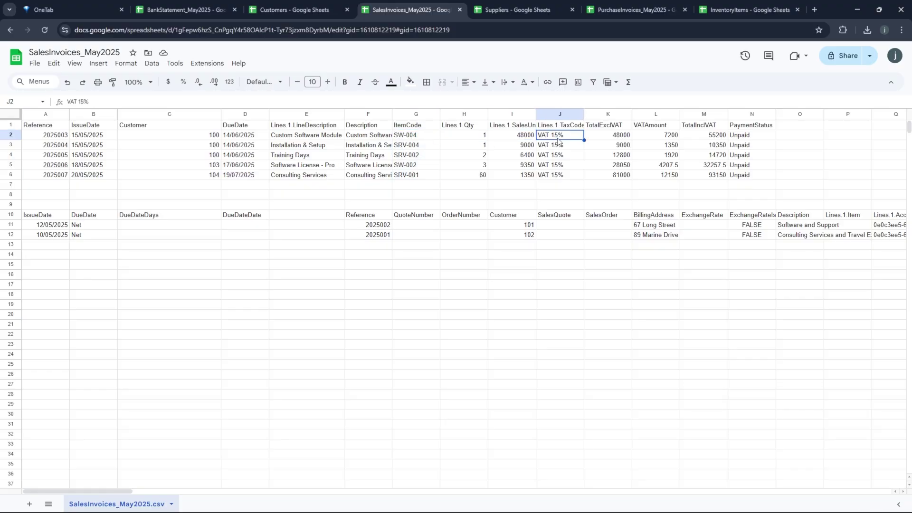
pyautogui.moveTo(601, 126); pyautogui.dragTo(605, 175)
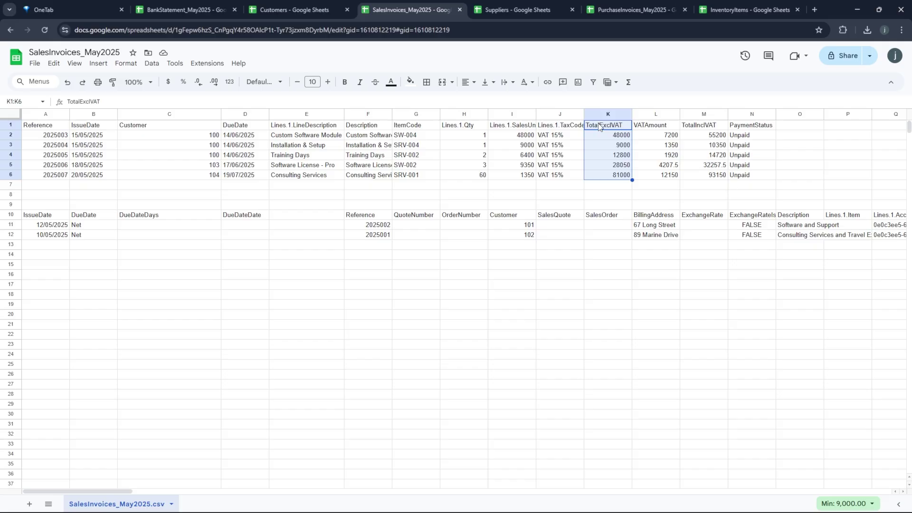
pyautogui.moveTo(599, 127); pyautogui.dragTo(737, 175)
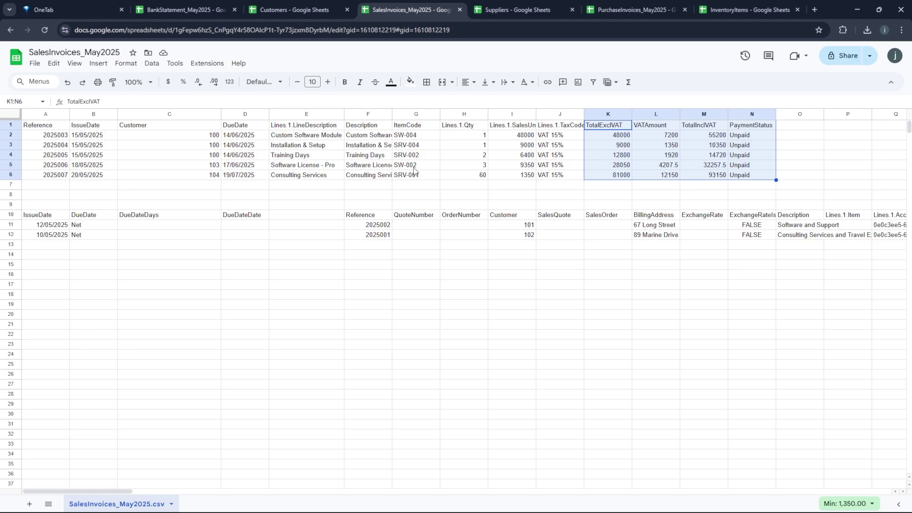
# - Copy the reformatted invoice range A1:J6, from Reference through Lines.1.TaxCode, leaving out the totals and payment status columns
pyautogui.click(32, 128)
pyautogui.moveTo(32, 128); pyautogui.dragTo(565, 182)
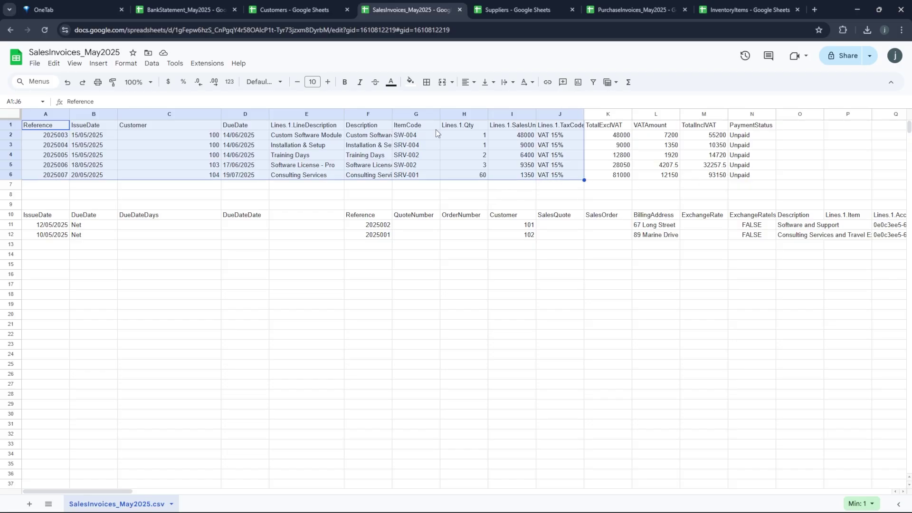
pyautogui.rightClick(265, 150)
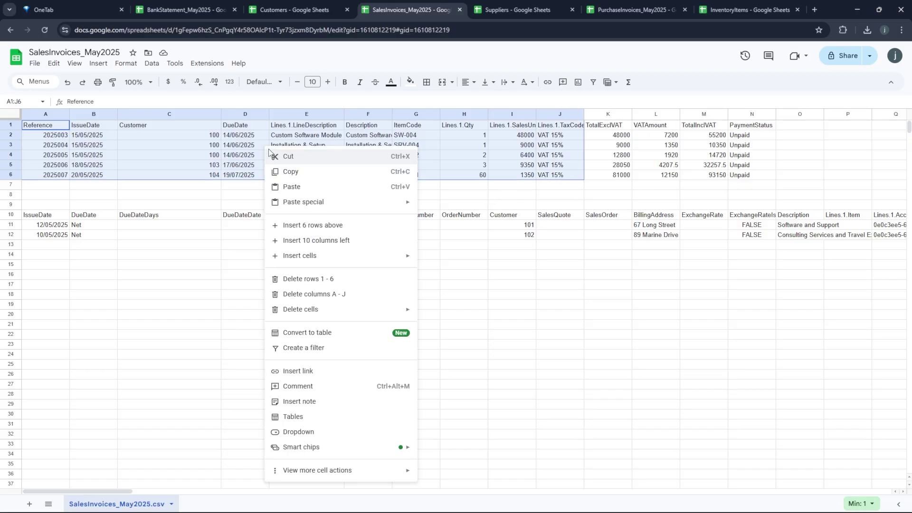
pyautogui.click(282, 170)
# - Switch to the Accounter web app, start a Batch Create for Sales Invoices and paste the copied invoice data into it
pyautogui.hotkey('alt', 'Tab')
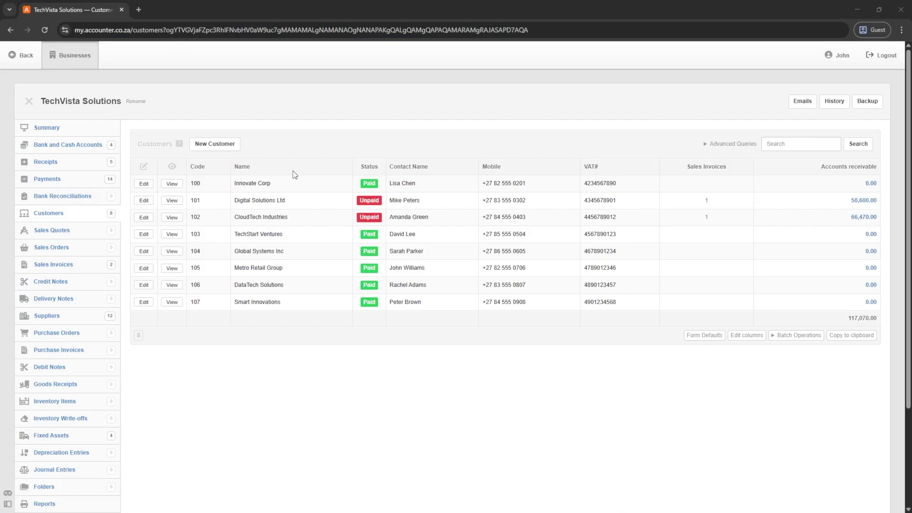
pyautogui.click(47, 265)
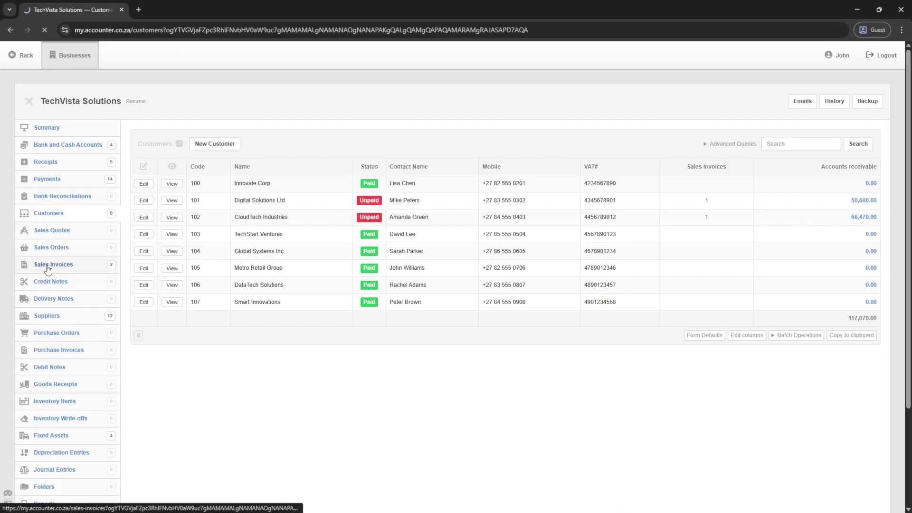
pyautogui.click(799, 242)
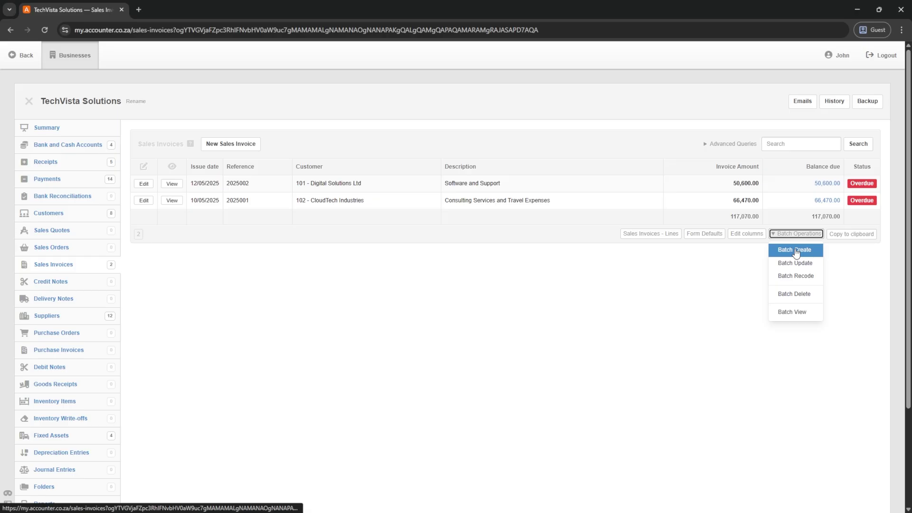
pyautogui.click(794, 249)
pyautogui.hotkey('ctrl', 'v')
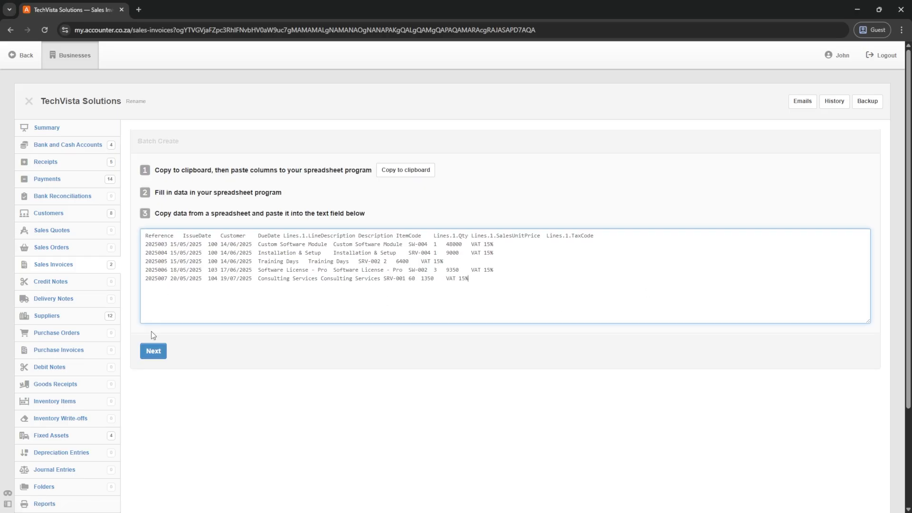
# - Preview the pasted data, batch create invoices 2025003 to 2025007, and open the Sales Invoices list to check them
pyautogui.click(153, 351)
pyautogui.scroll(-4, 153, 355)
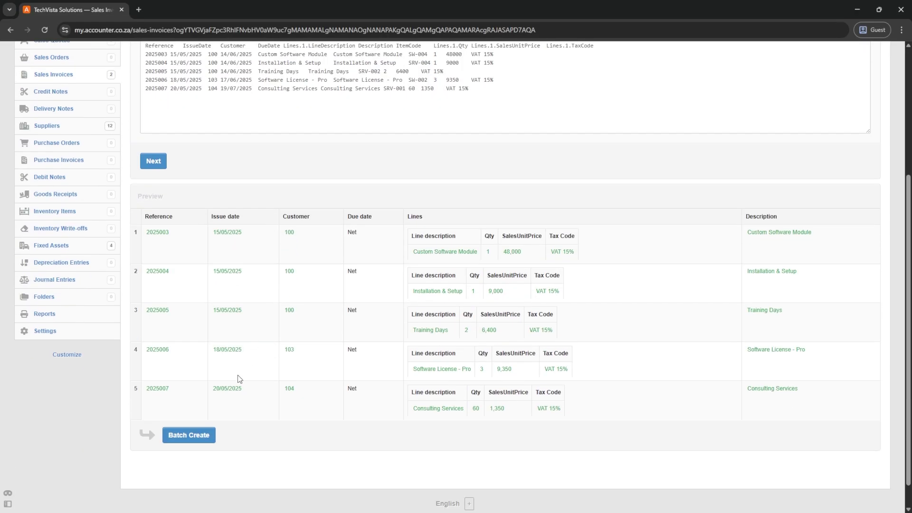
pyautogui.click(176, 436)
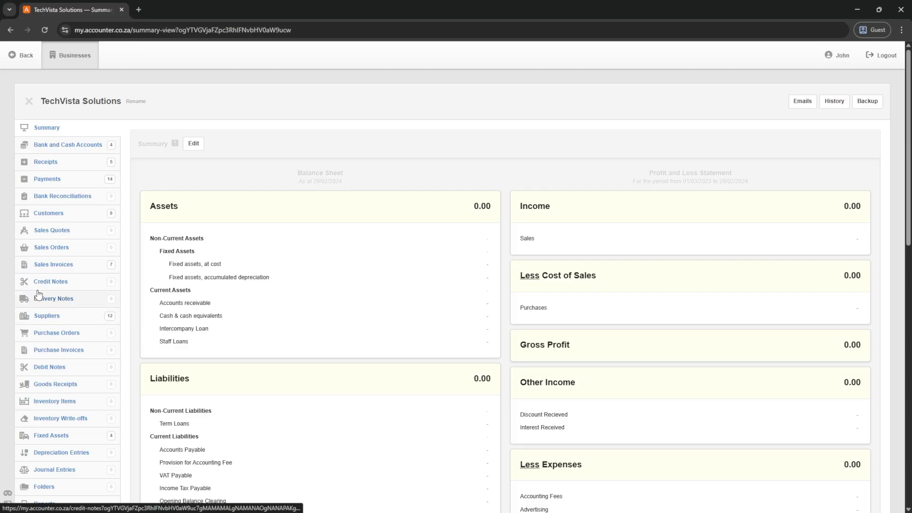
pyautogui.click(48, 267)
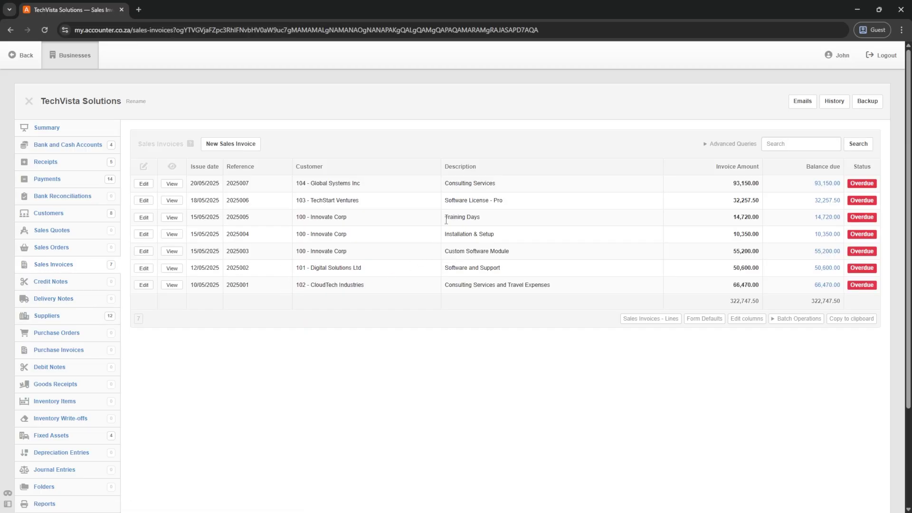